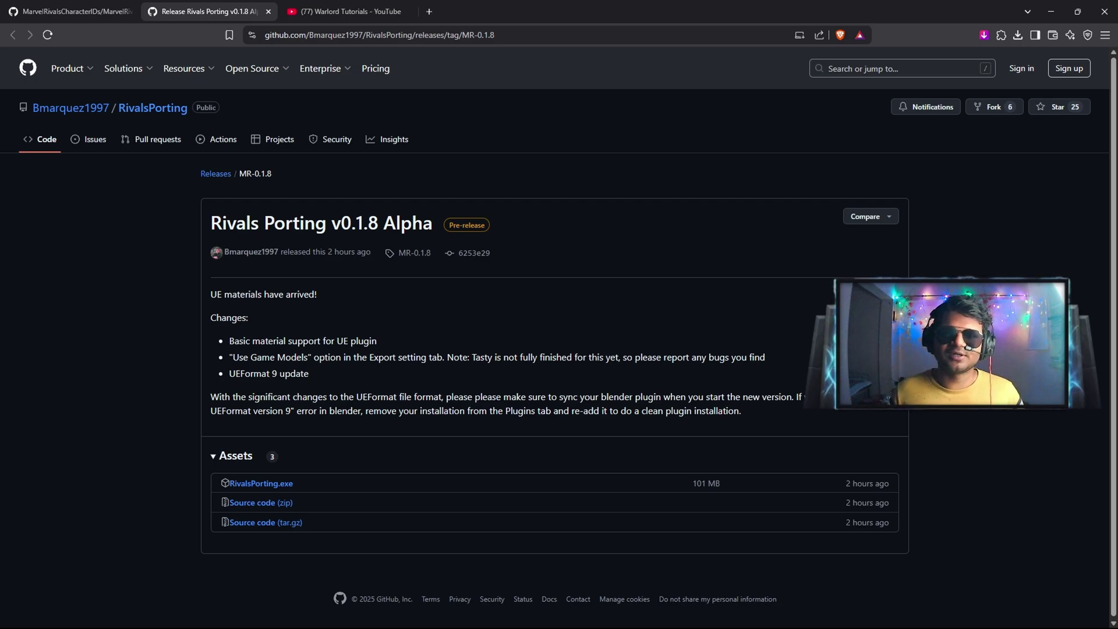
- Select the 'Rivals Porting v0.1.8' text in the GitHub release title
mouse_move(762, 619)
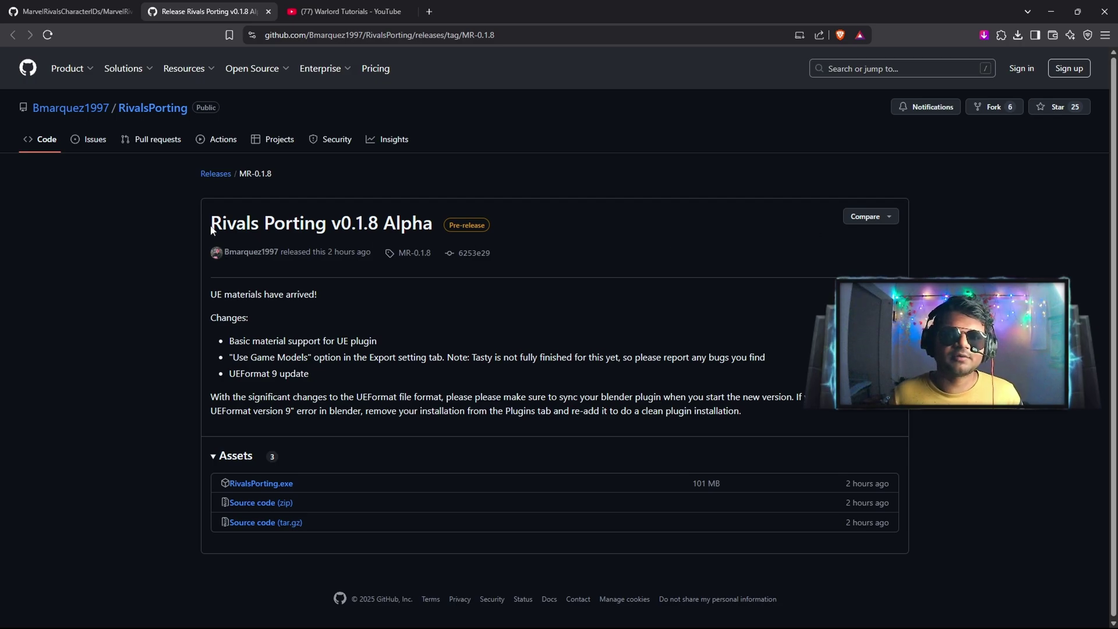
drag(212, 230, 379, 227)
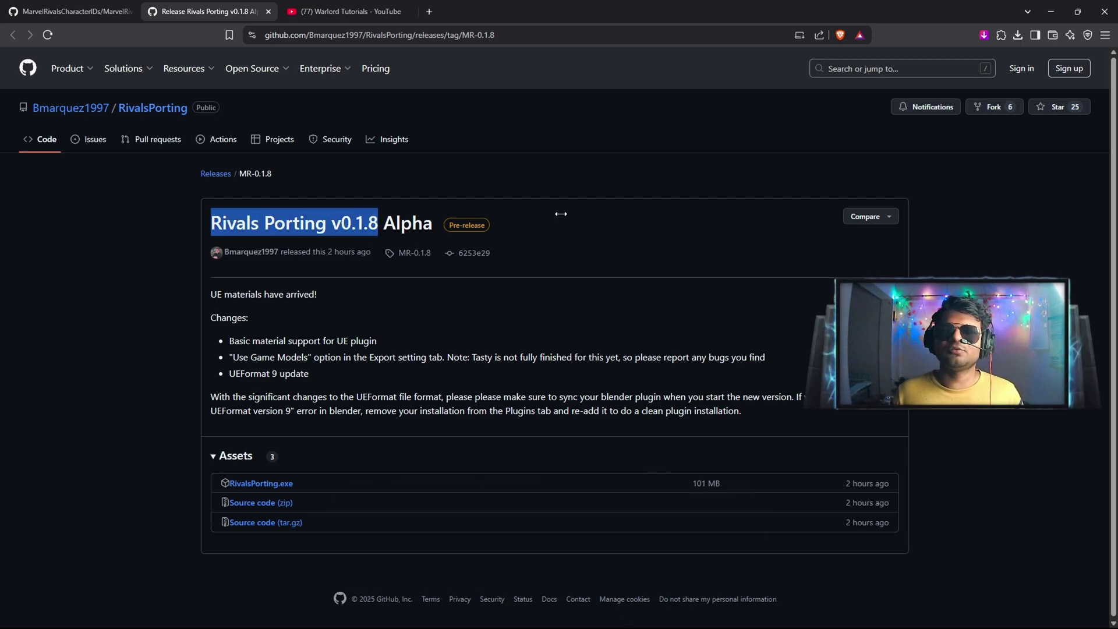
- Switch to the YouTube tab showing the Warlord Tutorials channel's Videos list
click(333, 11)
mouse_move(513, 337)
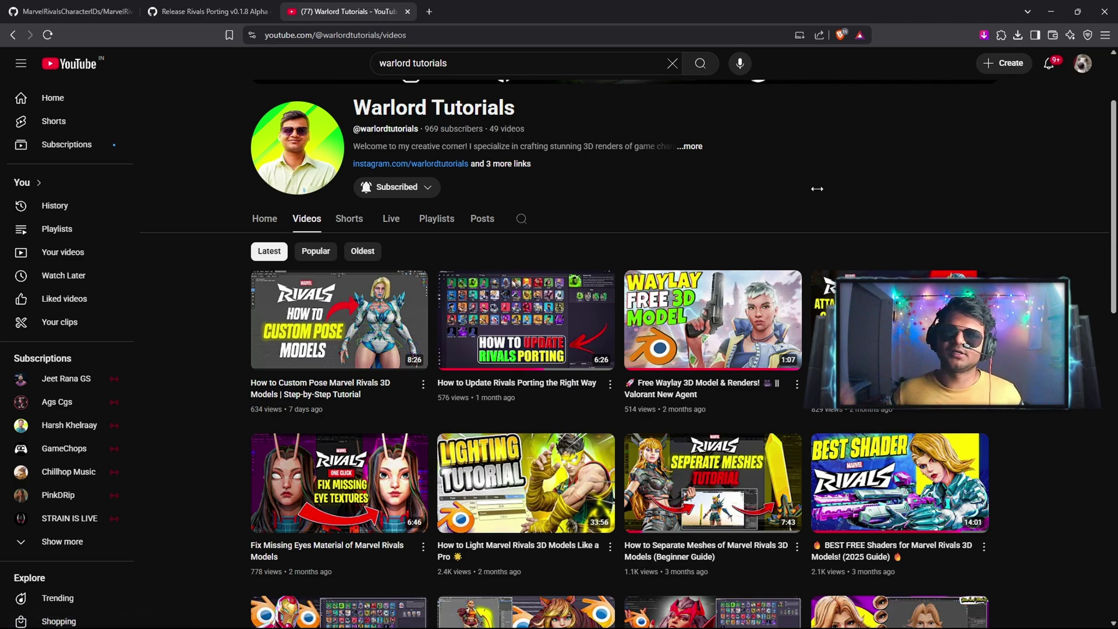
mouse_move(529, 328)
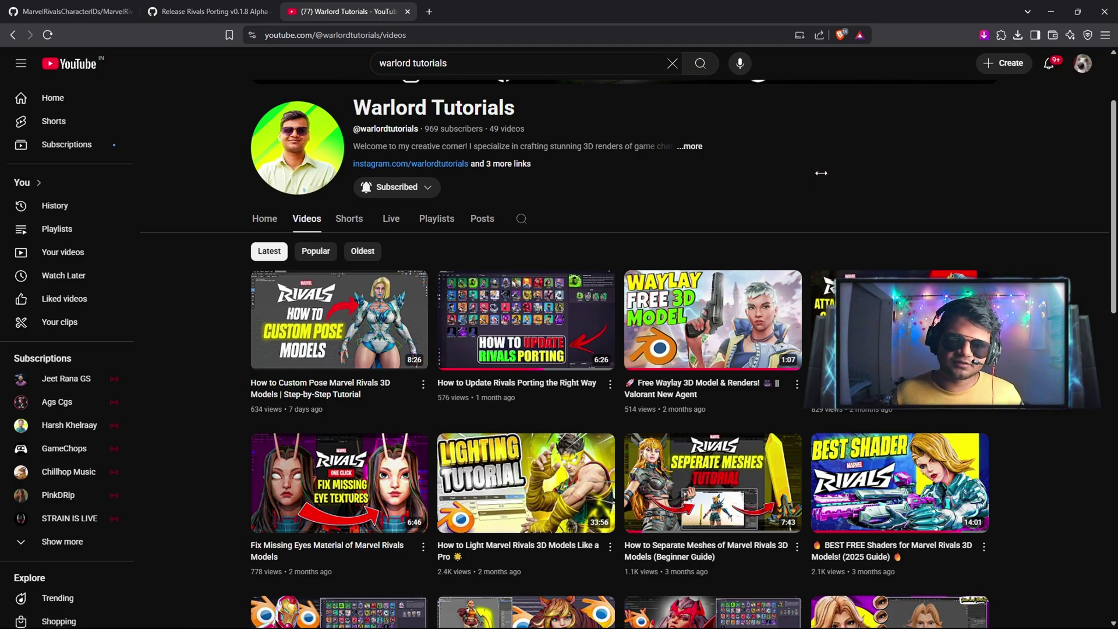
- Find Rivals Porting via a 'riva' add-on search, enable it, and save preferences
click(1052, 11)
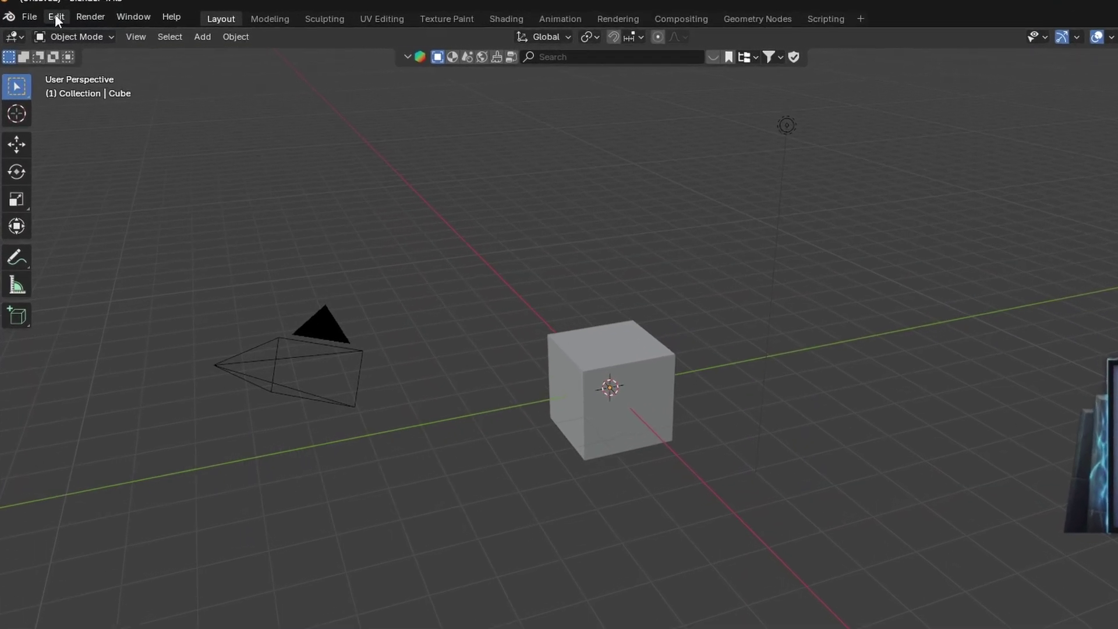
click(46, 21)
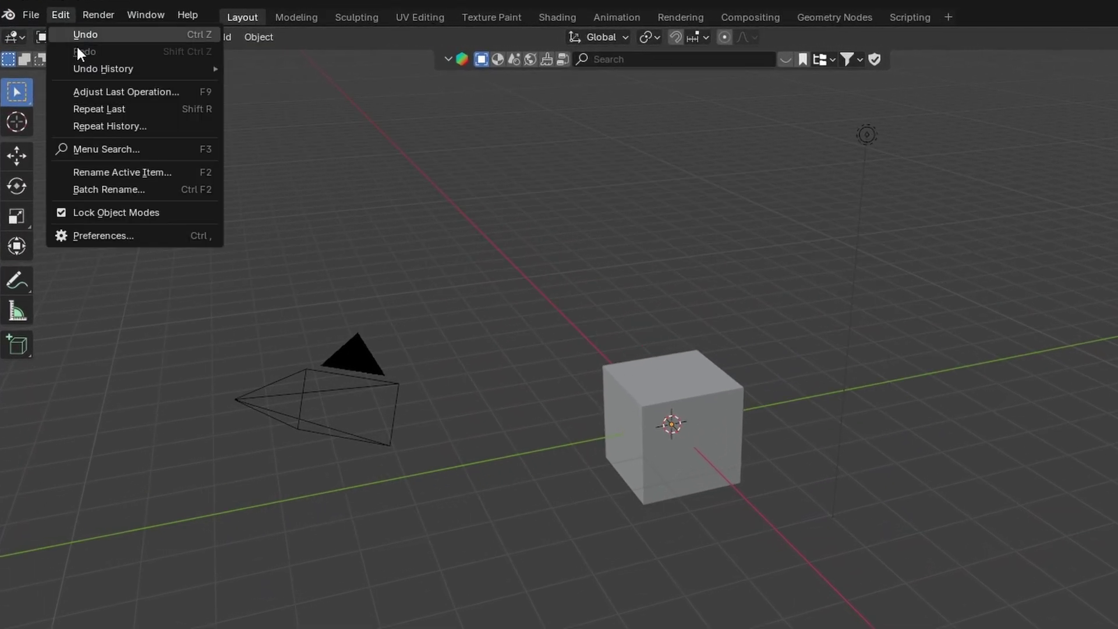
click(104, 236)
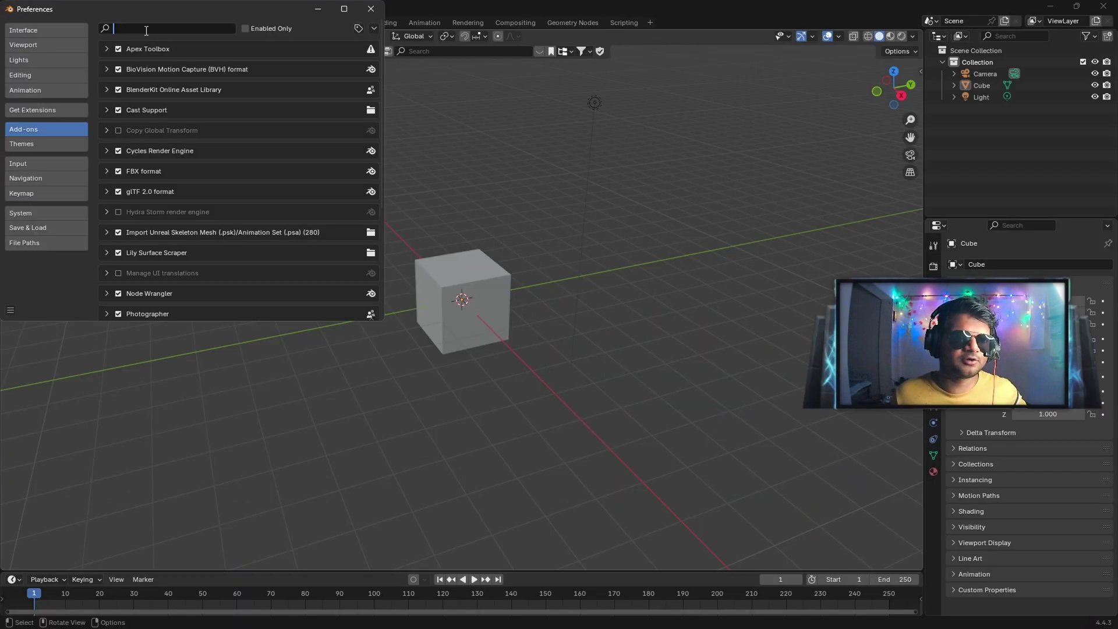
click(207, 26)
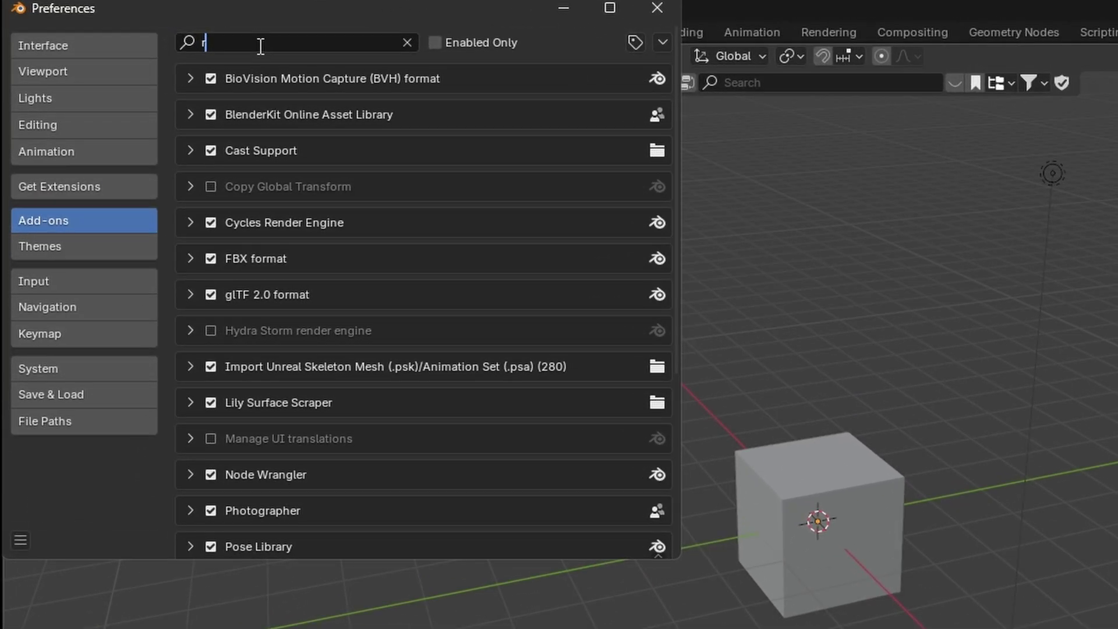
text(rivals)
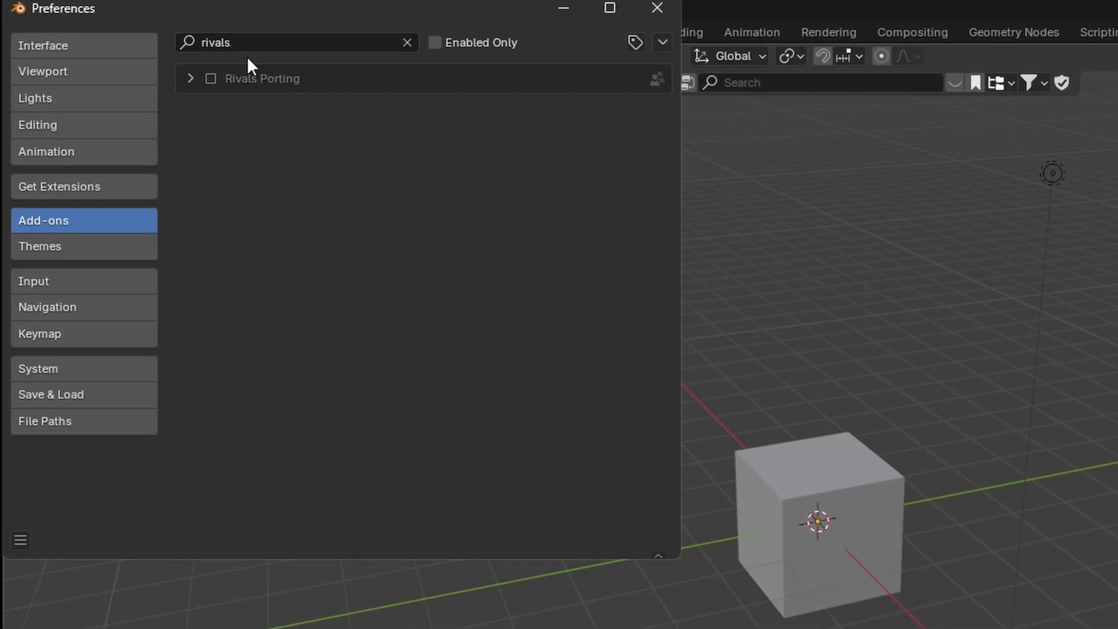
click(191, 85)
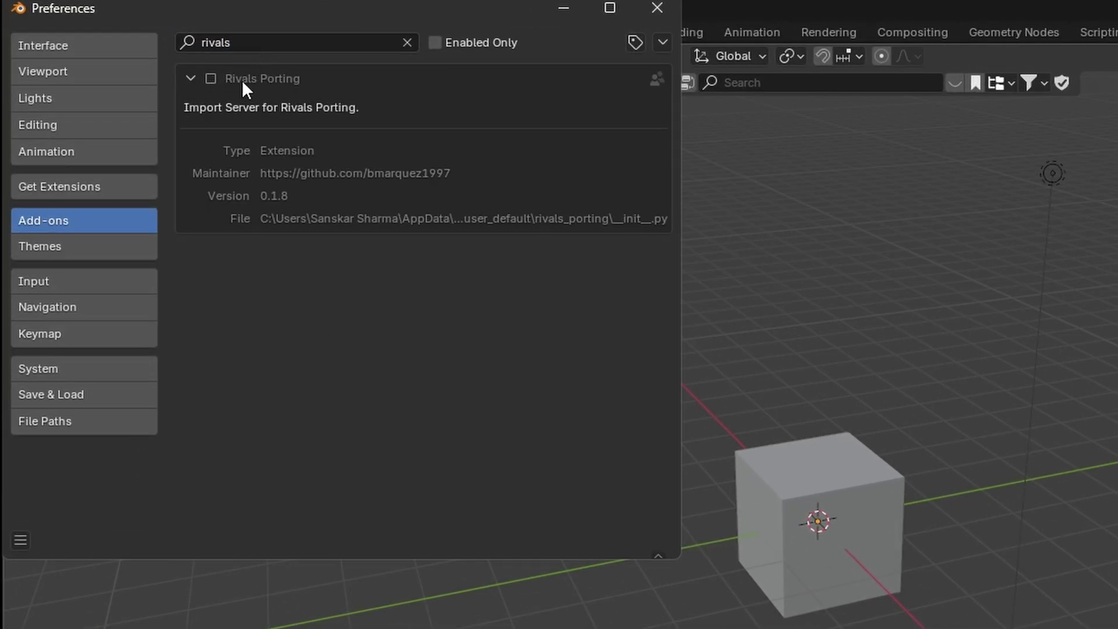
click(212, 80)
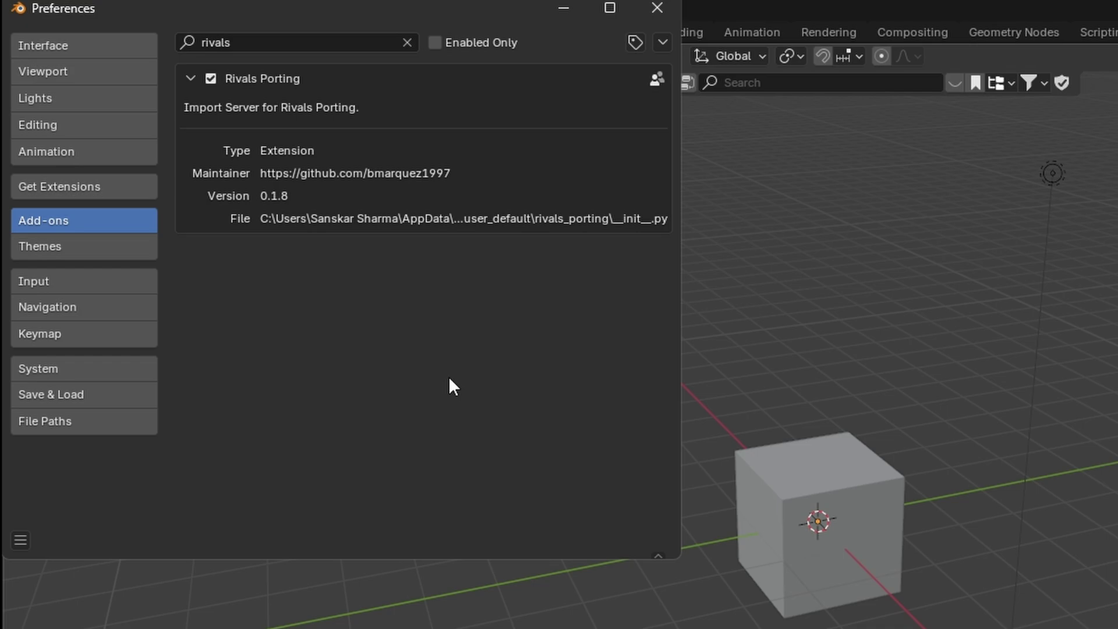
click(21, 540)
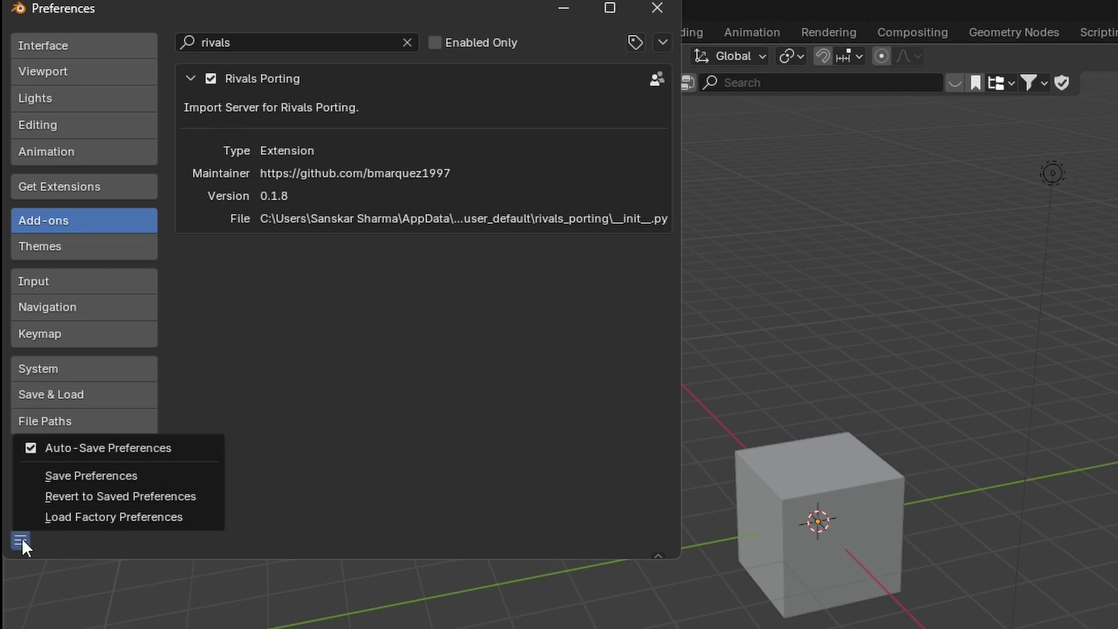
click(80, 475)
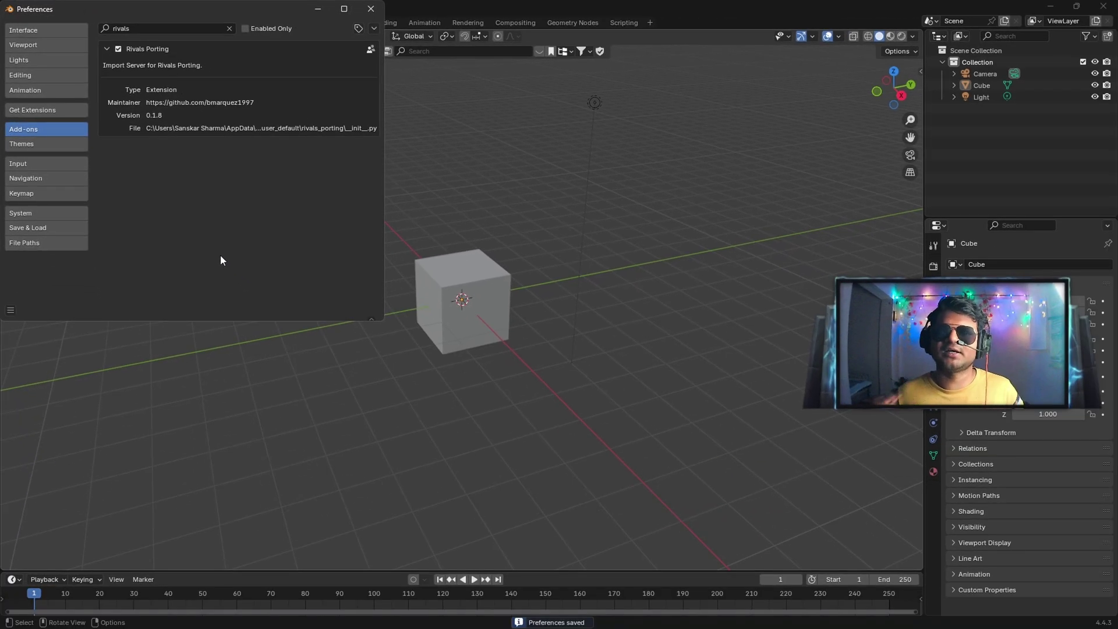
- Close Preferences and browse the Doctor Strange, Mantis and Winter Soldier skins in RivalsPorting
click(370, 9)
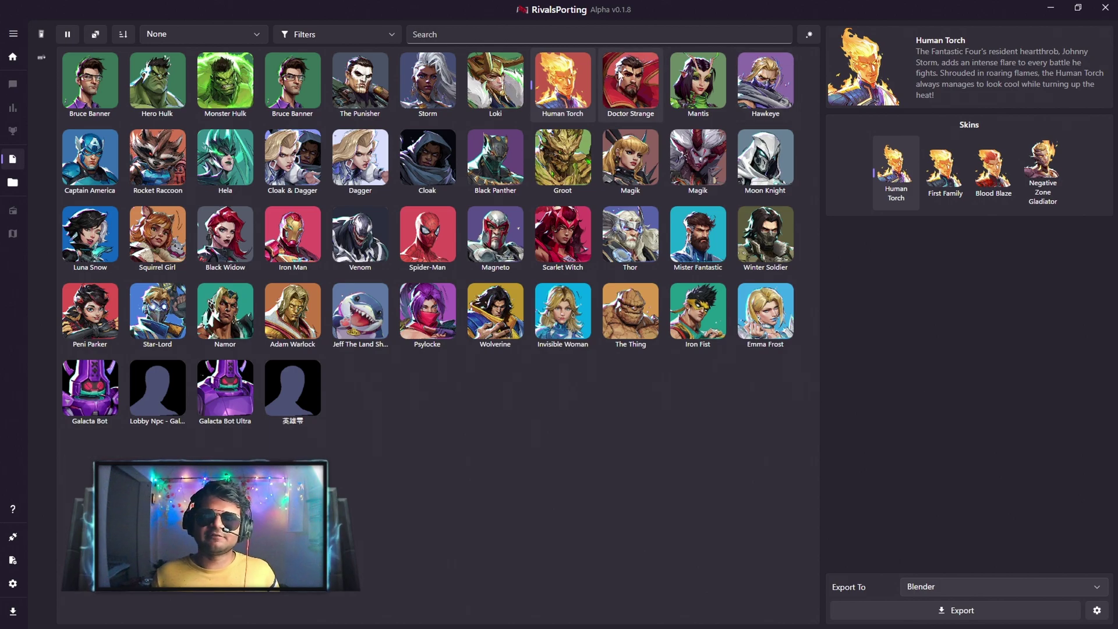
click(639, 91)
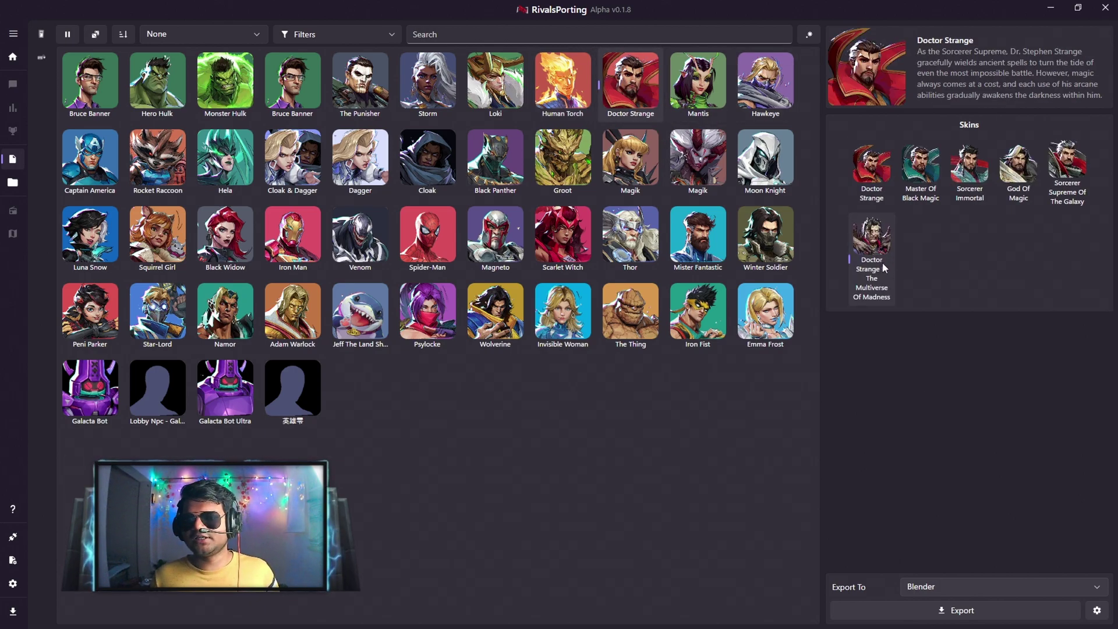
click(701, 90)
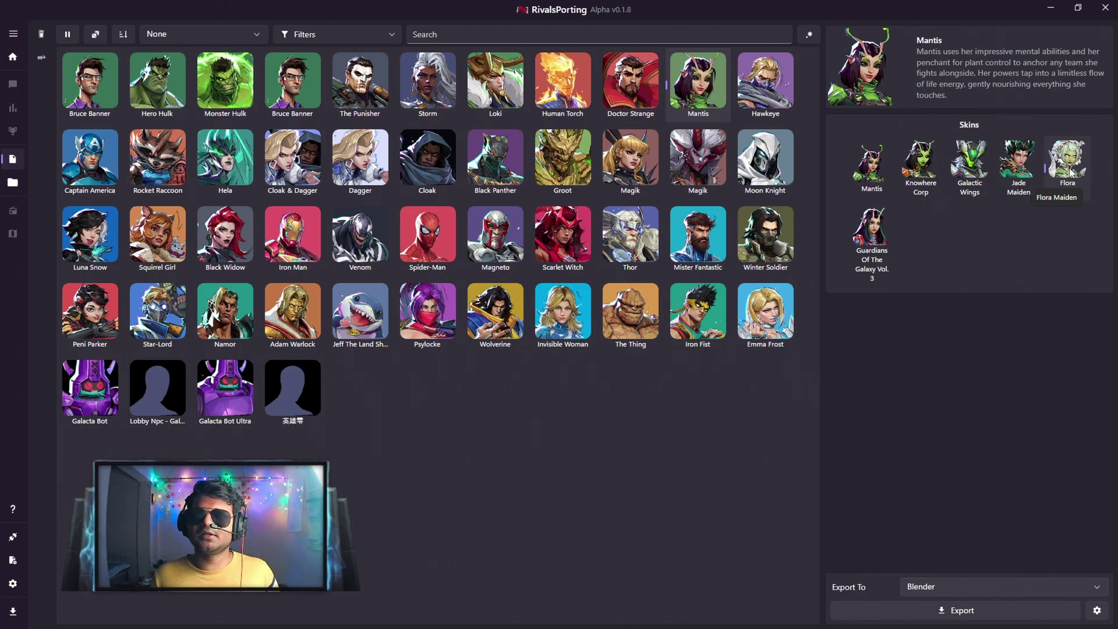
click(792, 244)
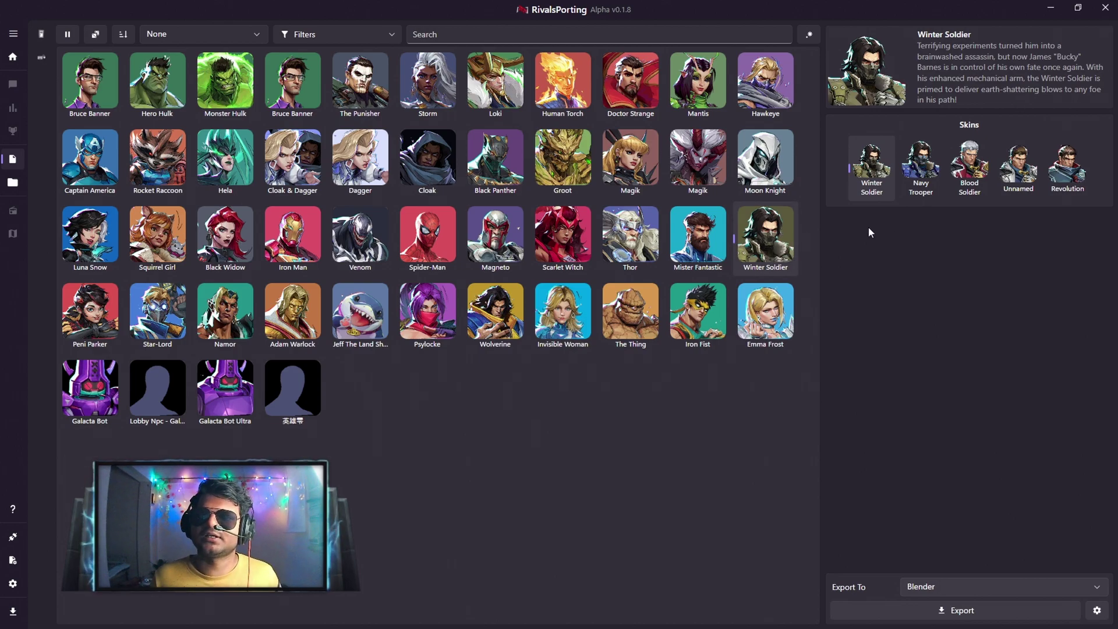
- Minimize RivalsPorting and scroll the GitHub character ID table to Winter Soldier
click(1051, 11)
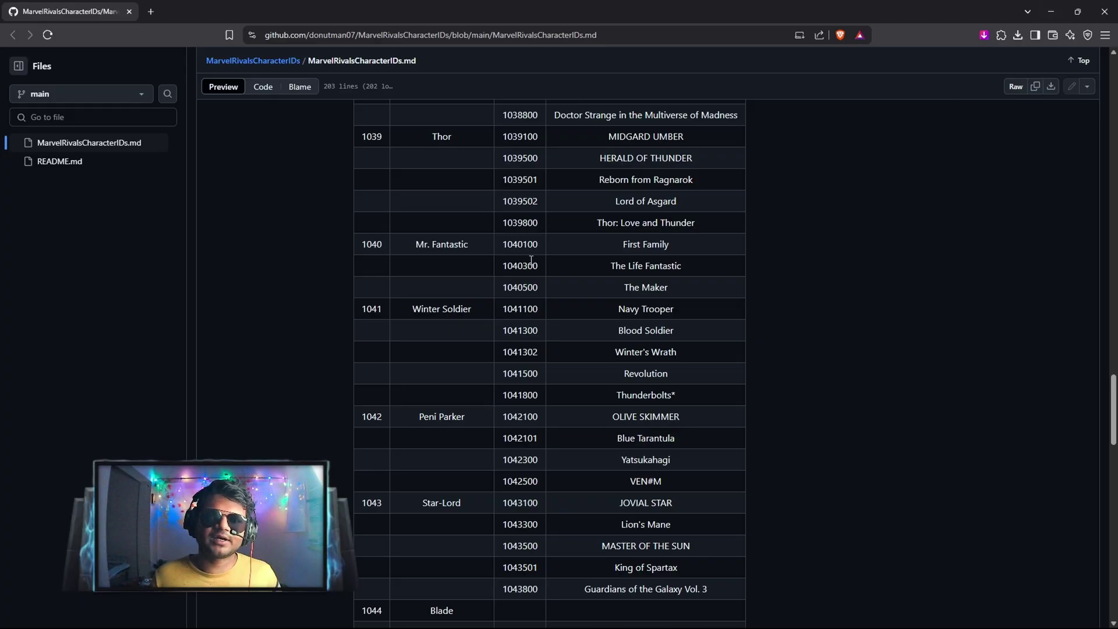
scroll(548, 297, up, 20)
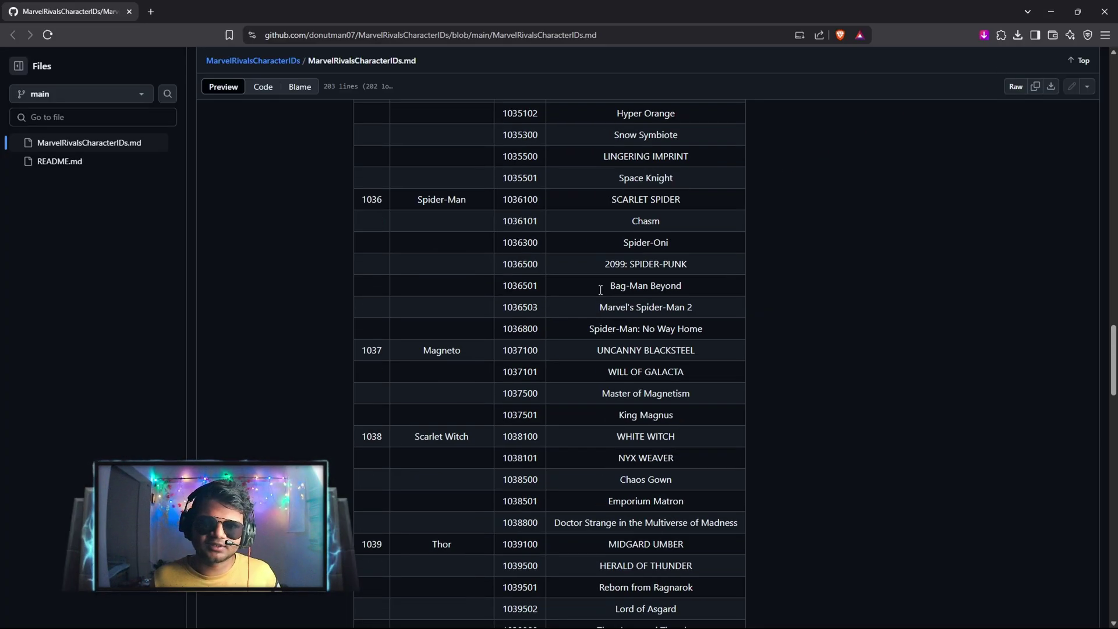
scroll(594, 243, up, 20)
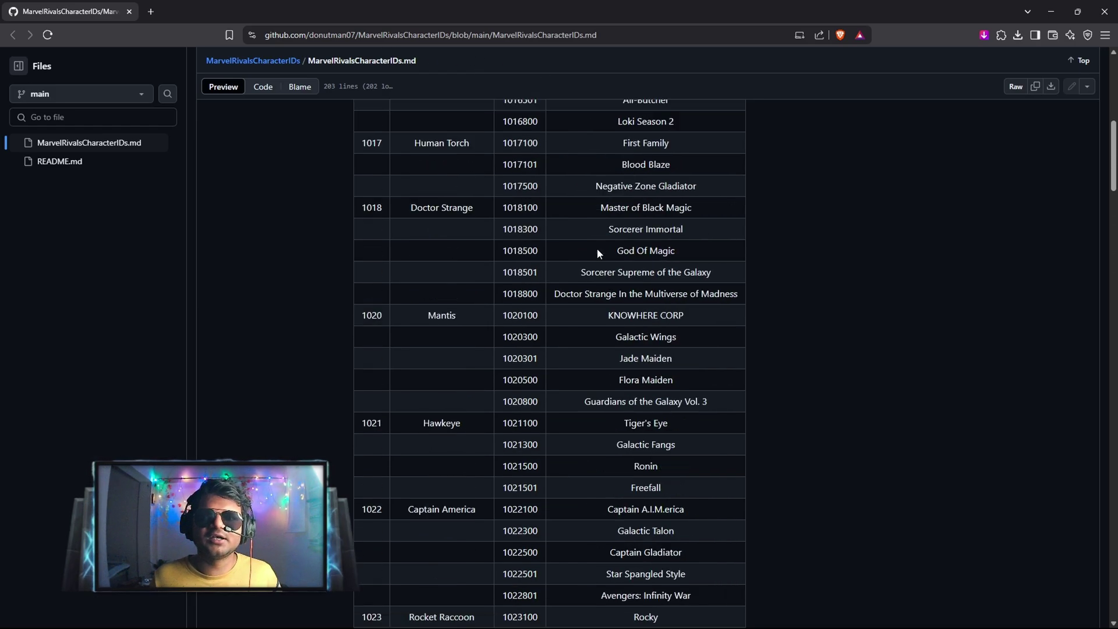
scroll(664, 369, down, 1)
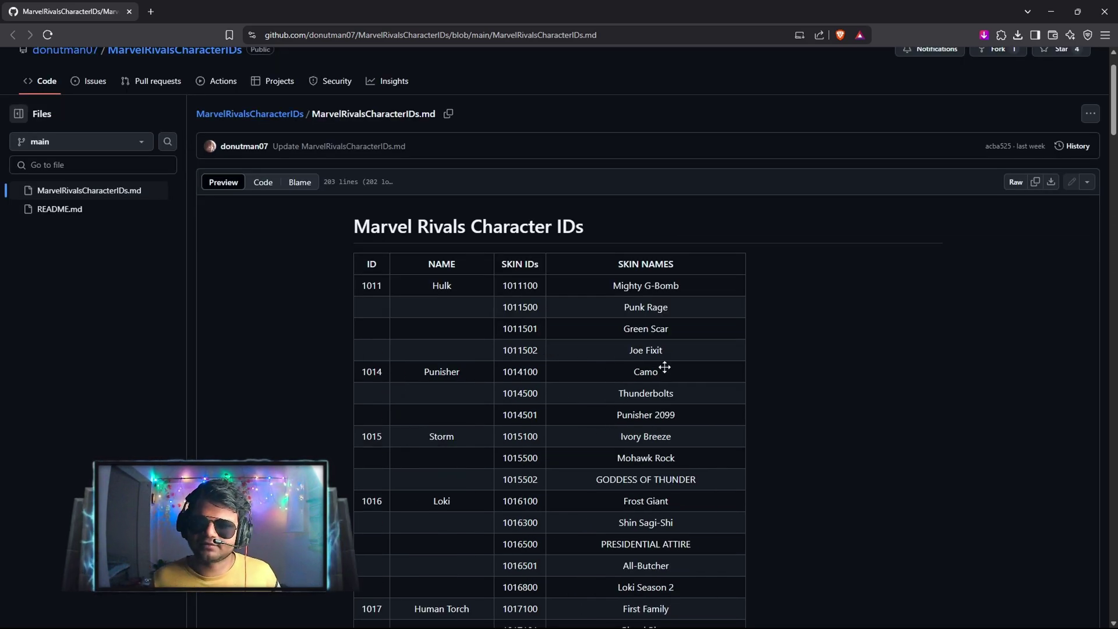
scroll(665, 367, down, 13)
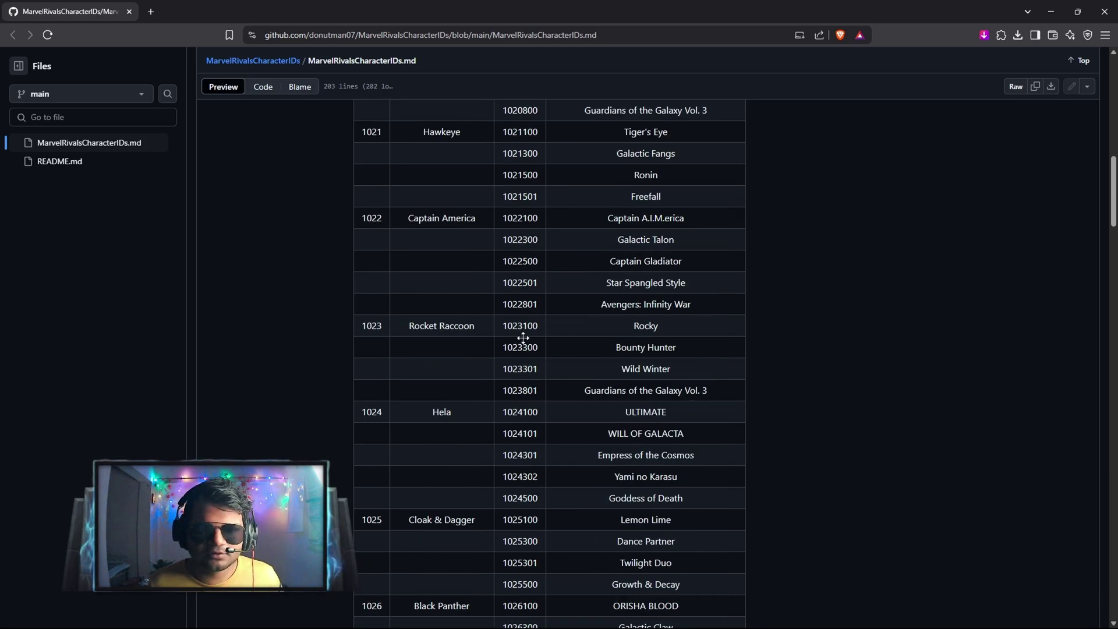
scroll(523, 338, down, 20)
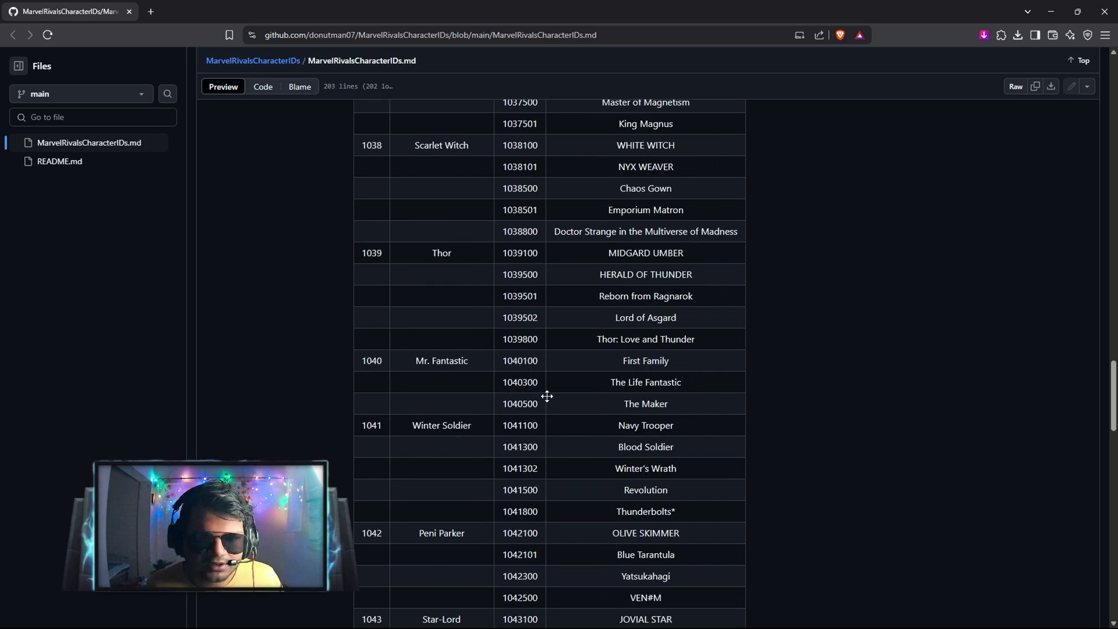
scroll(547, 396, down, 5)
scroll(546, 394, up, 1)
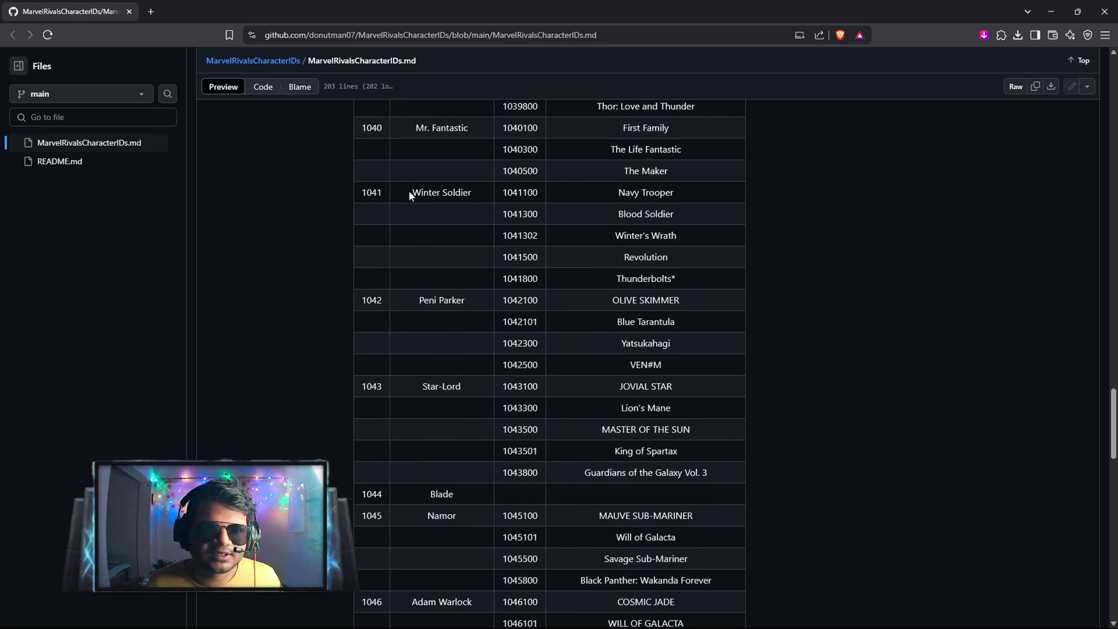
- Highlight Winter Soldier's ID 1041, his skin rows, and the Thunderbolts* skin ID 1041800
drag(410, 193, 466, 194)
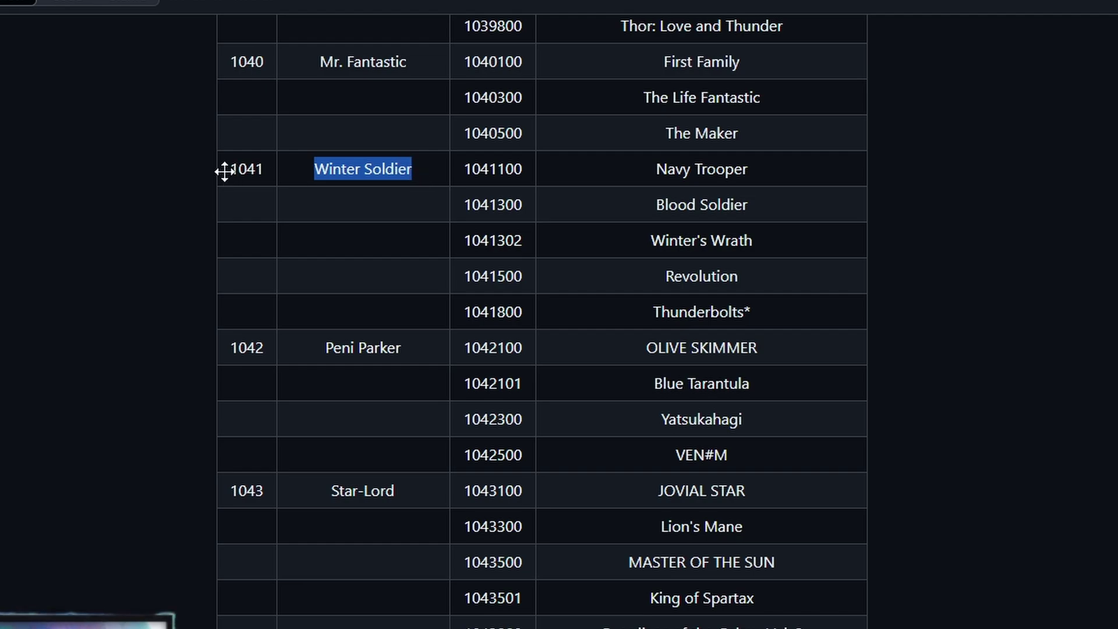
drag(225, 171, 264, 169)
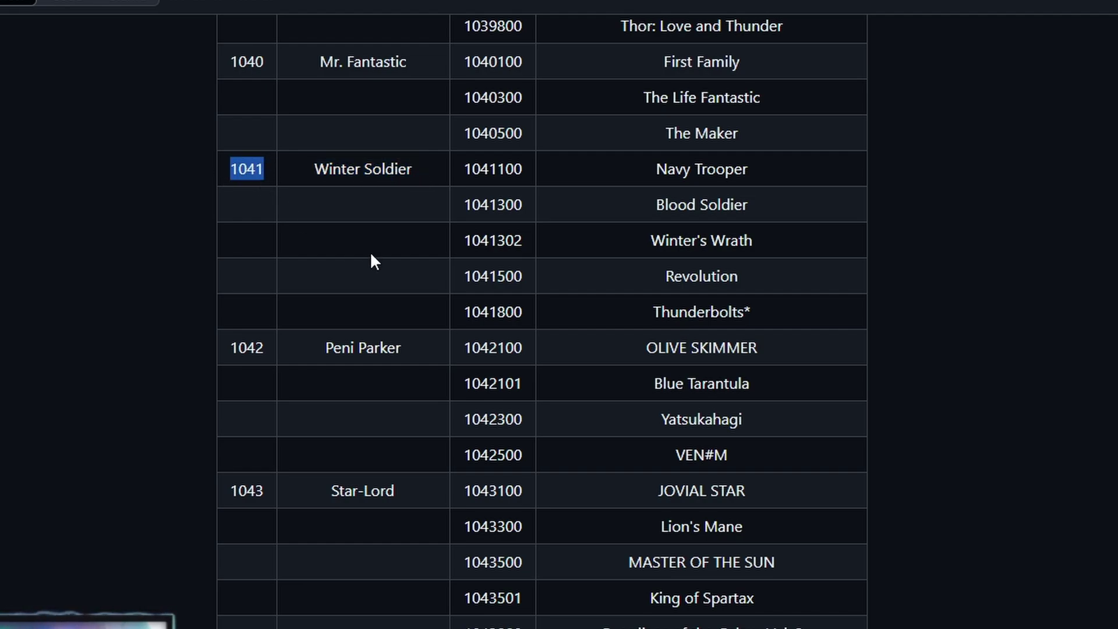
drag(664, 172, 772, 301)
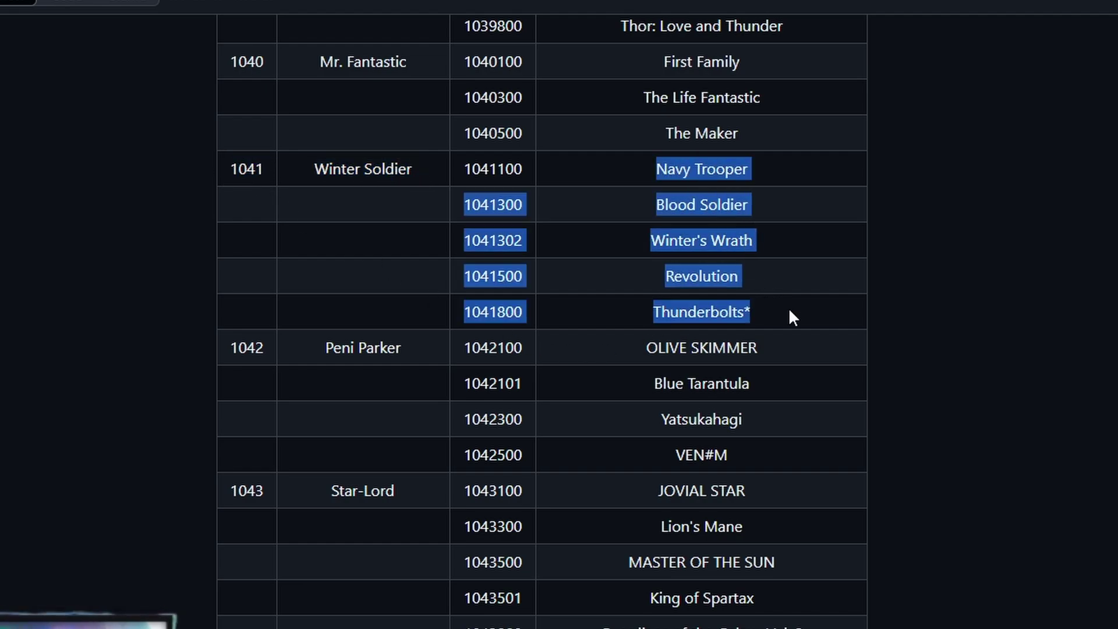
click(820, 385)
drag(653, 310, 756, 312)
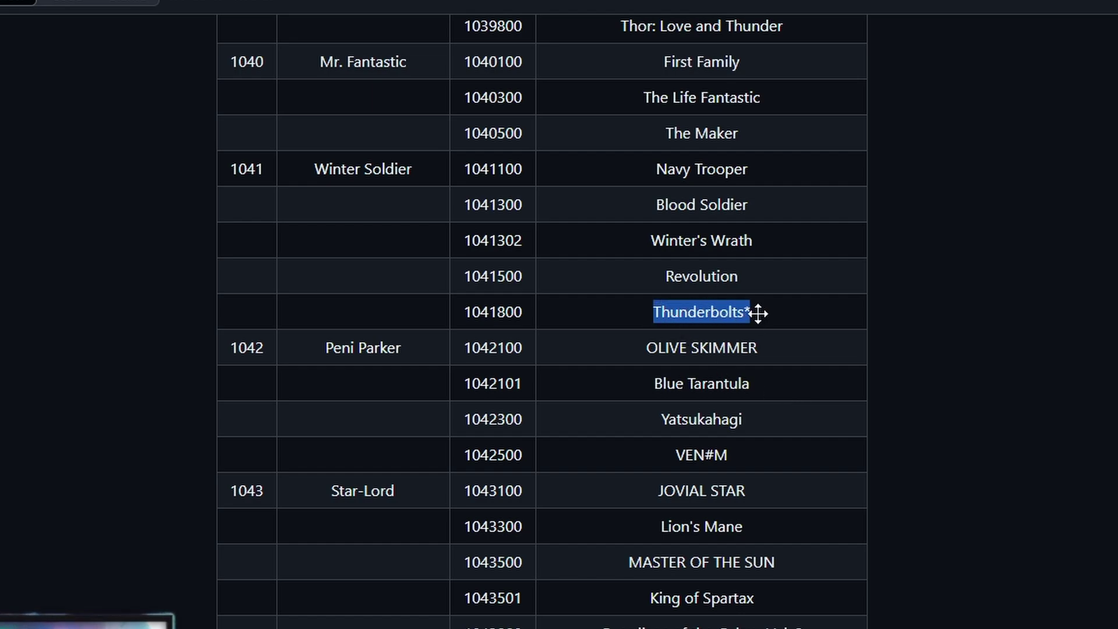
drag(463, 308, 538, 322)
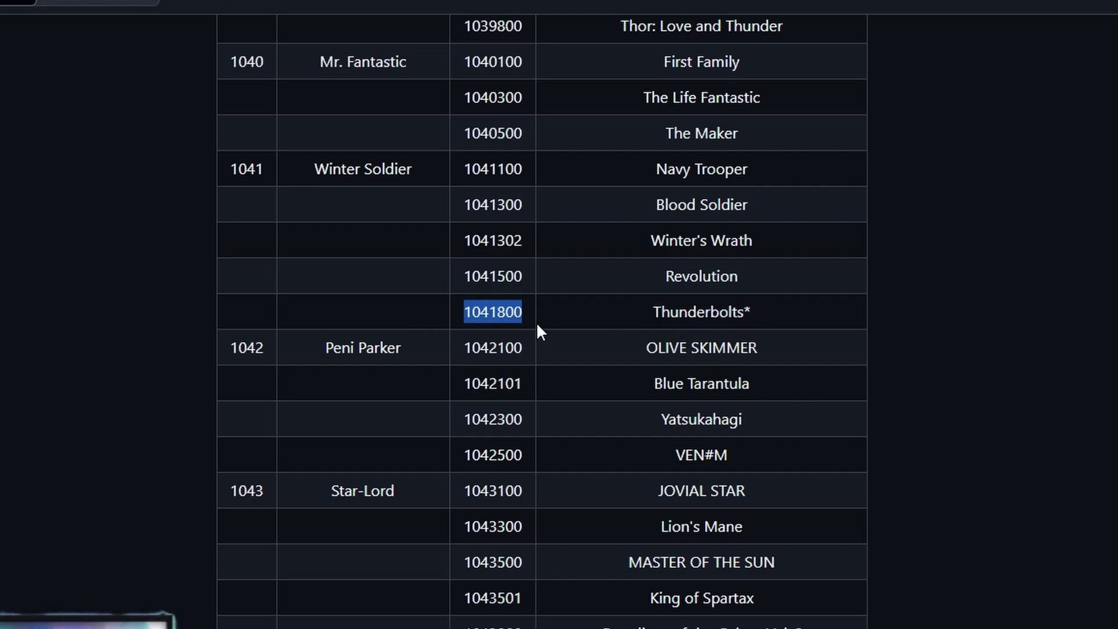
click(517, 315)
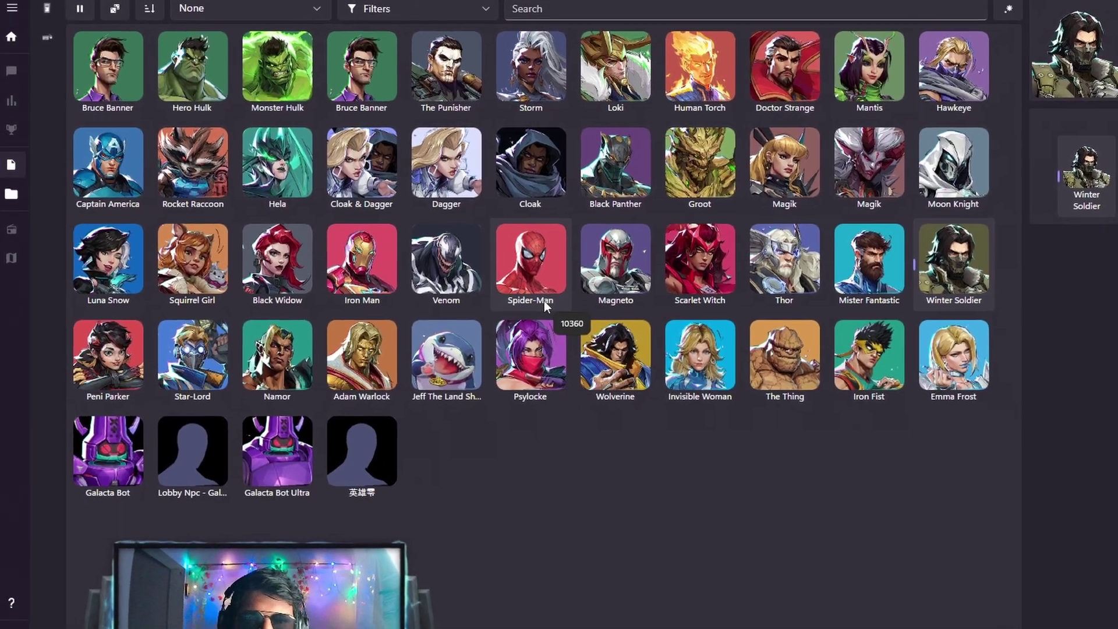
- Open the file browser and expand Marvel > Content > Marvel > Characters
click(12, 194)
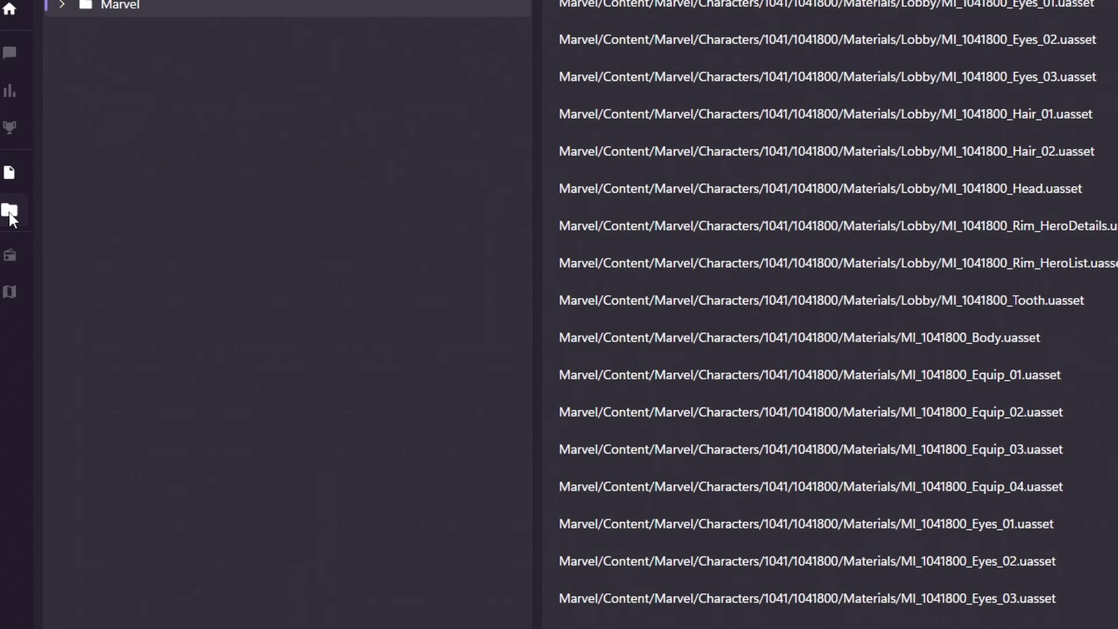
click(147, 8)
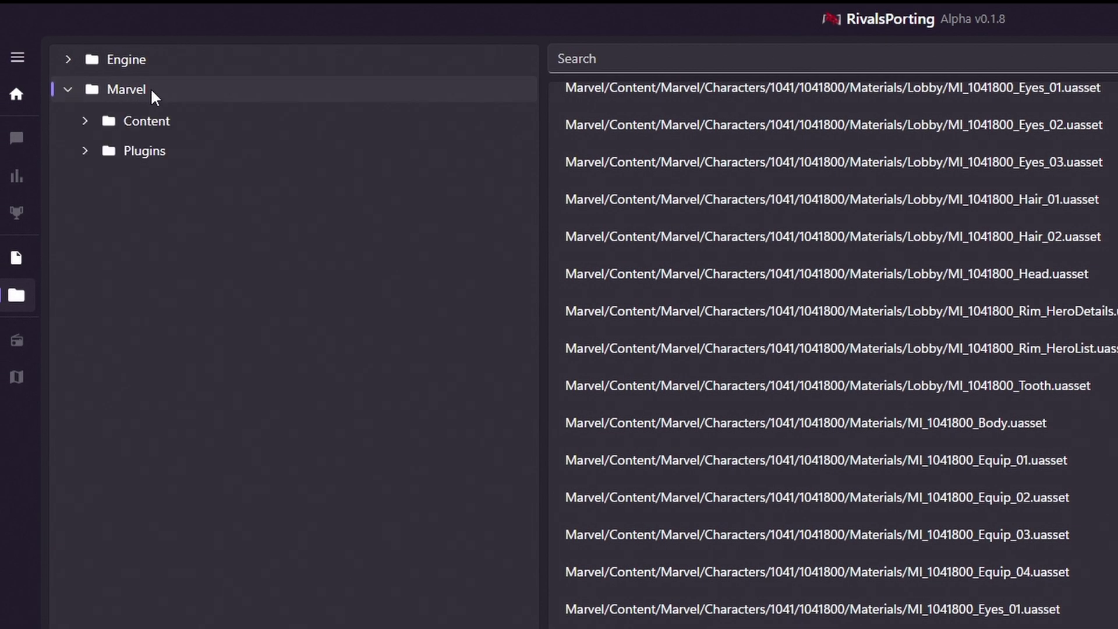
click(169, 127)
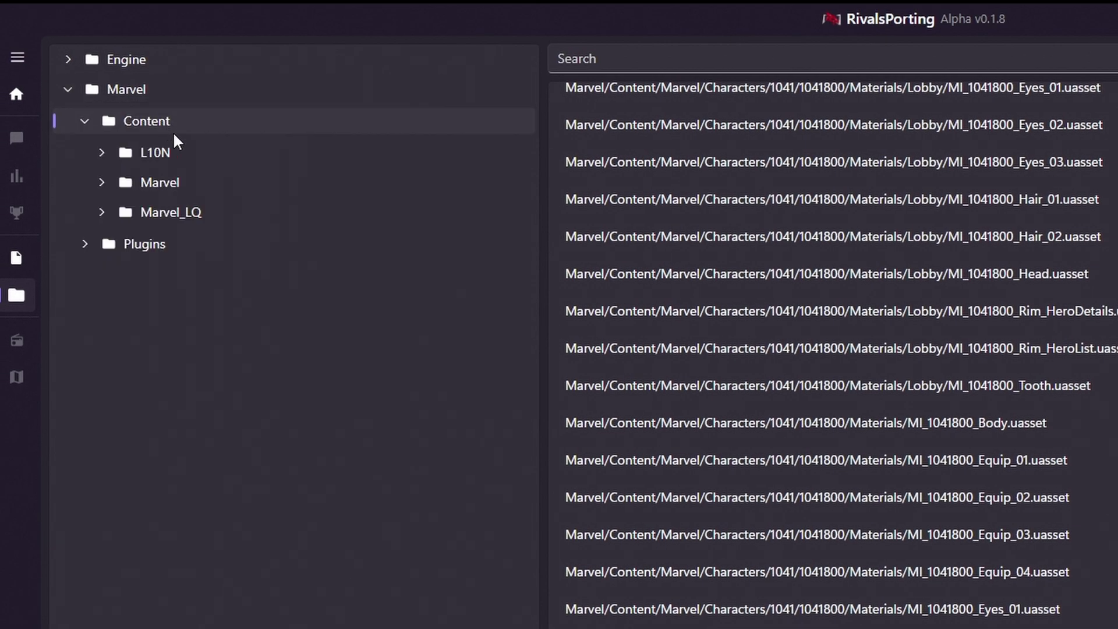
click(200, 190)
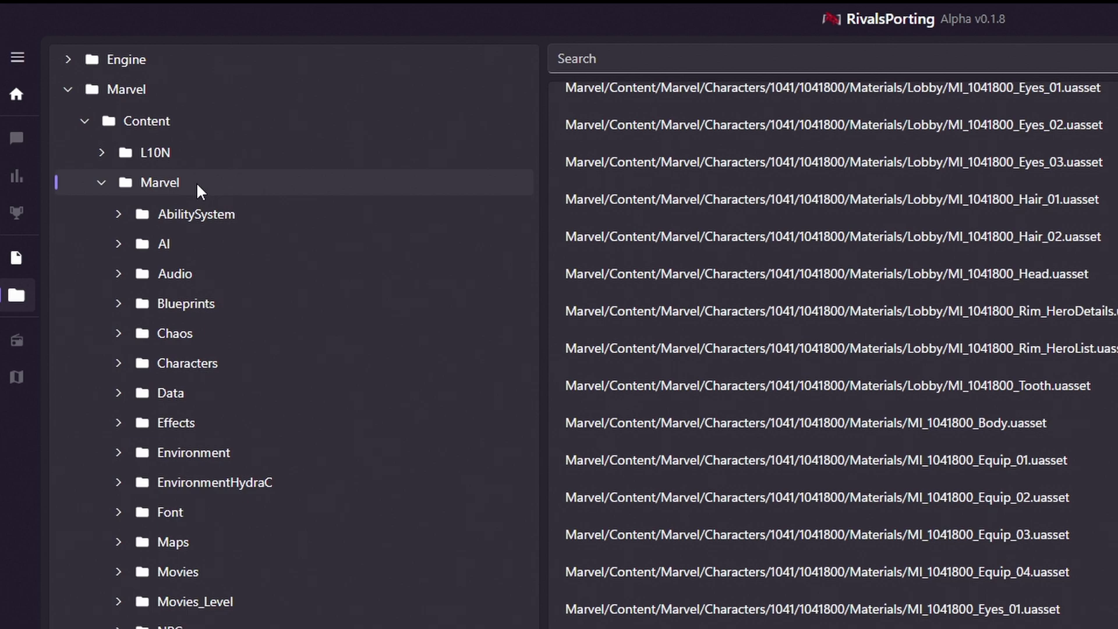
click(220, 368)
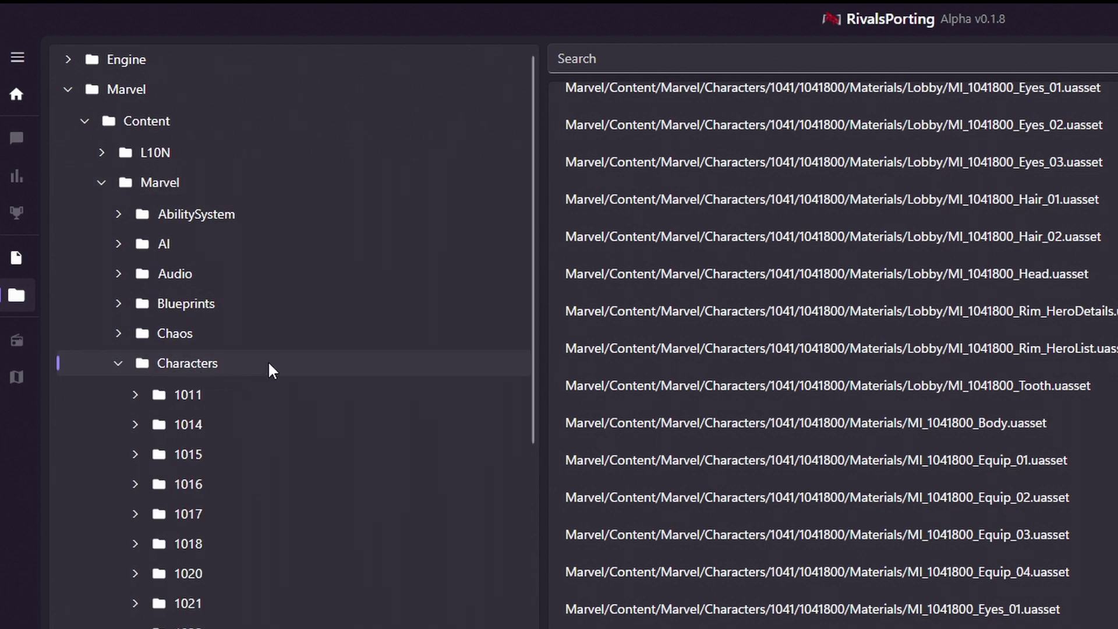
- Scroll to Winter Soldier's character folder 1041 and expand it
scroll(247, 407, down, 2)
scroll(290, 369, down, 3)
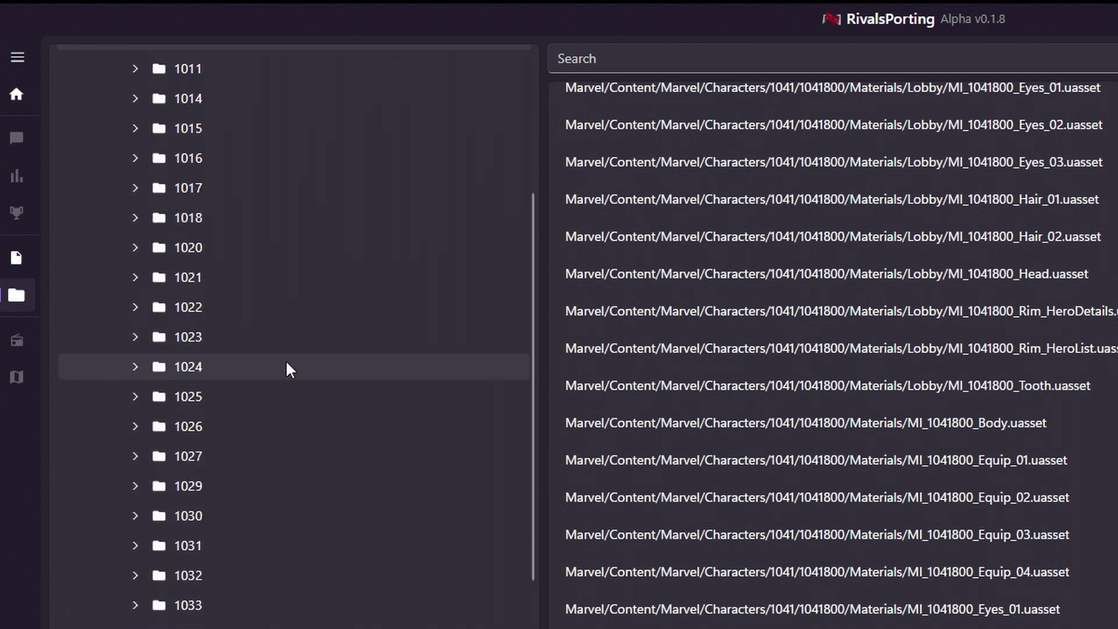
scroll(303, 322, up, 2)
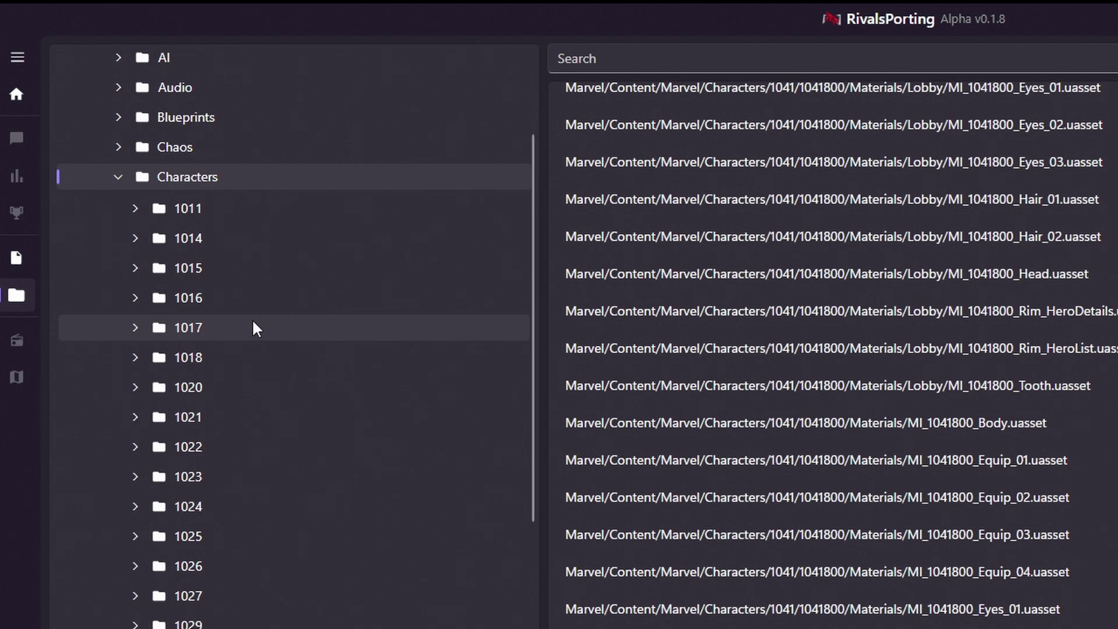
scroll(263, 349, down, 2)
scroll(265, 368, down, 5)
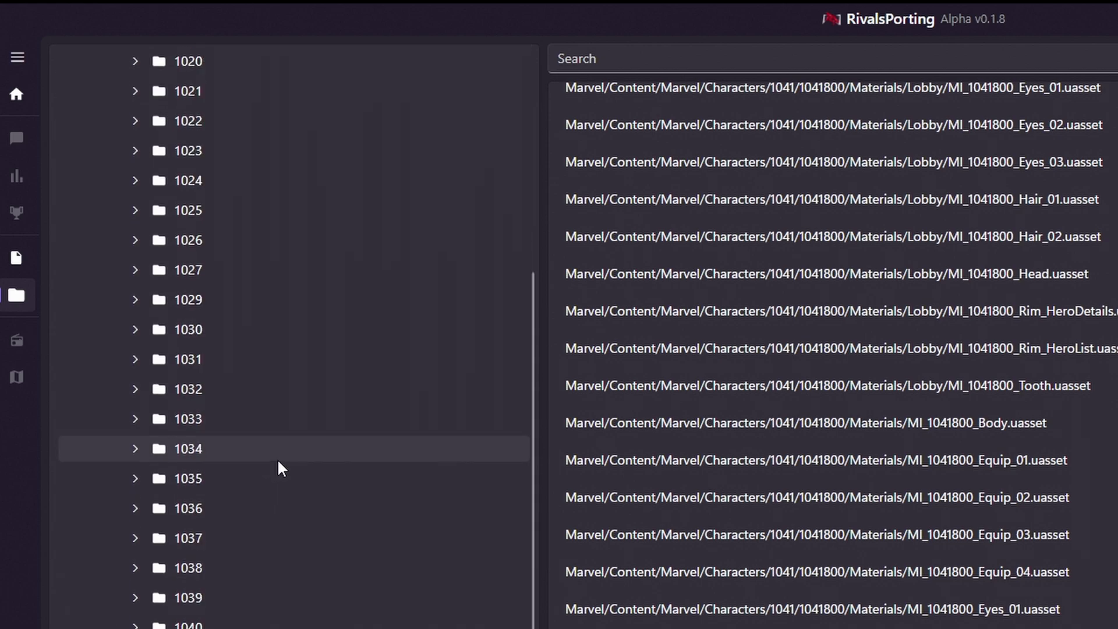
scroll(264, 510, down, 3)
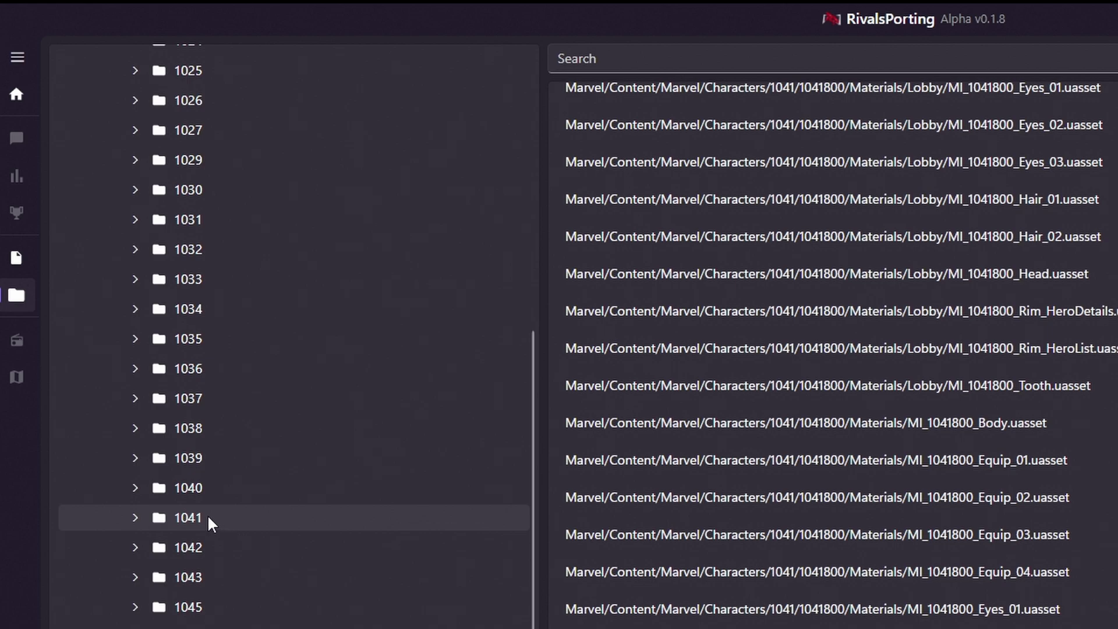
click(251, 527)
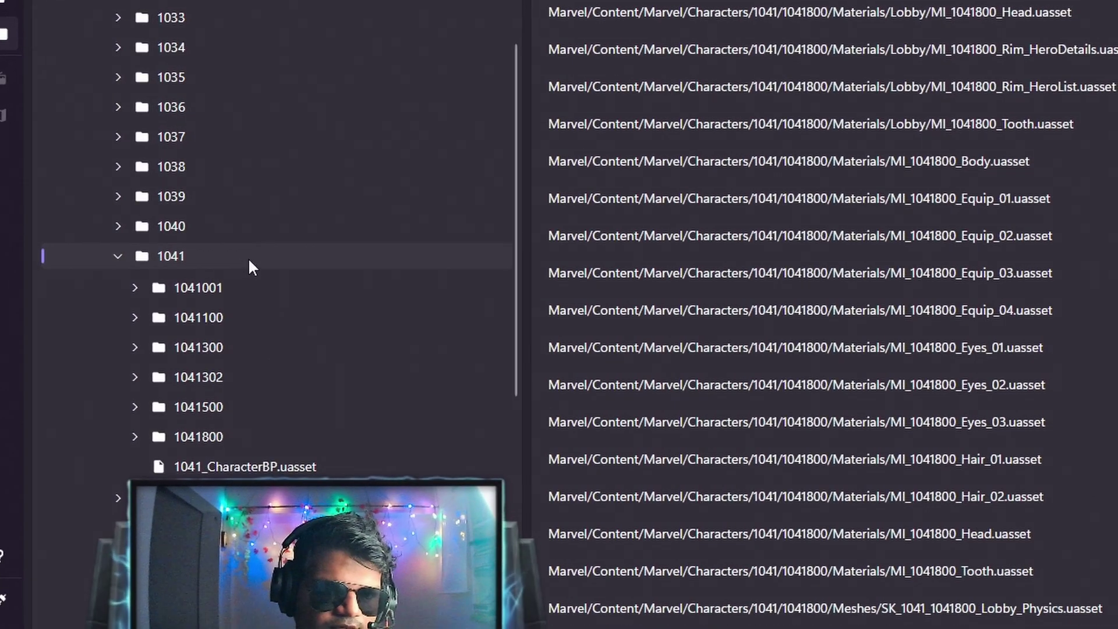
scroll(267, 522, down, 2)
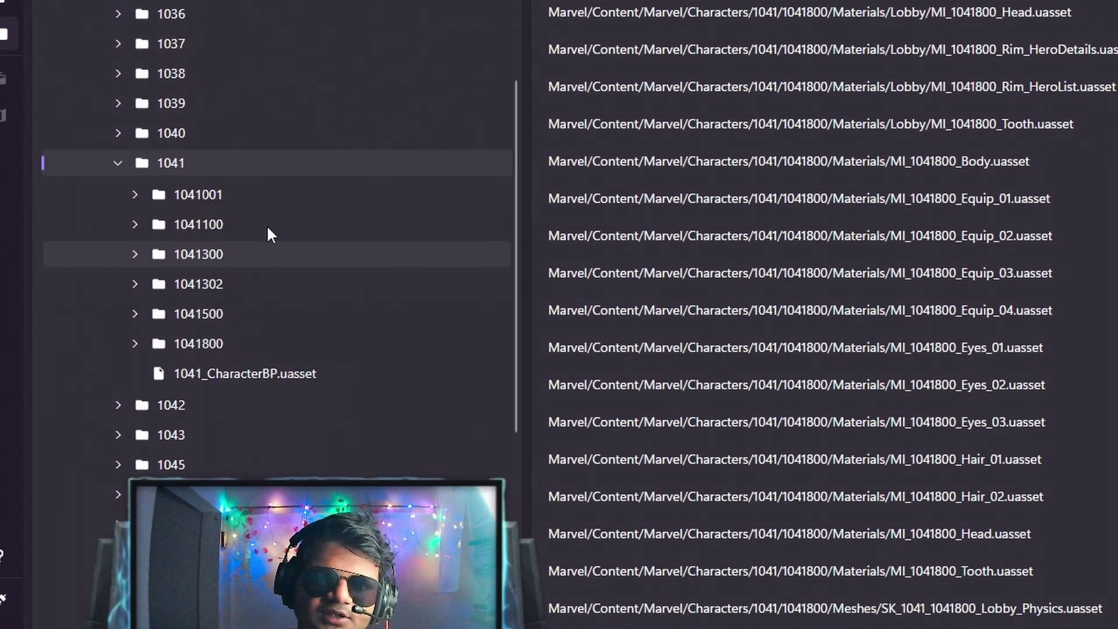
- Expand skin folder 1041800 and its Meshes folder
click(247, 341)
scroll(282, 245, down, 3)
click(293, 264)
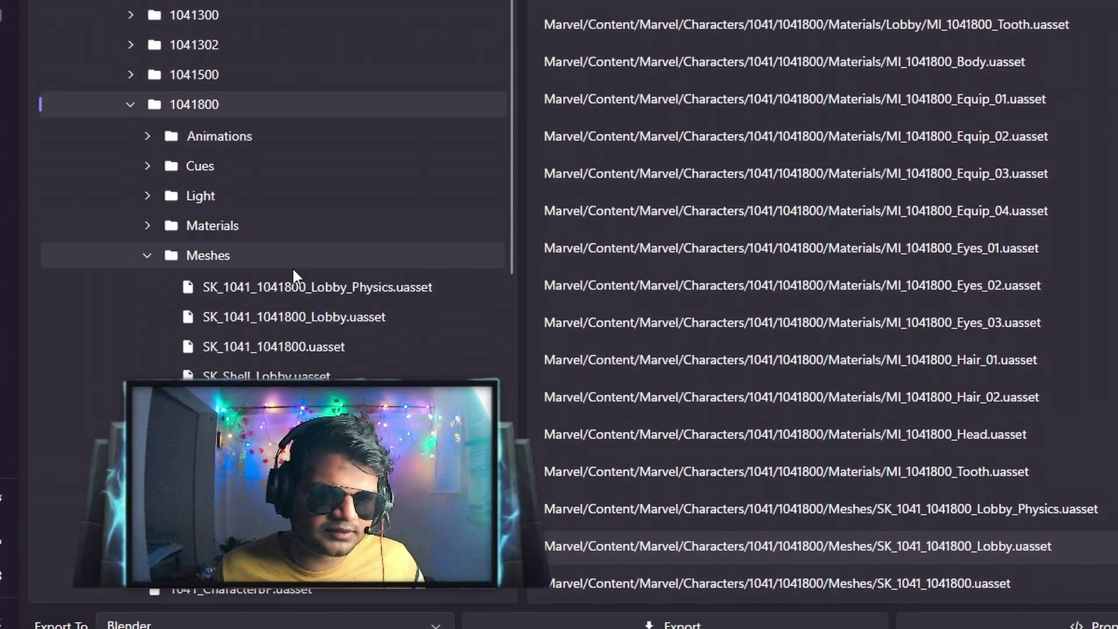
click(222, 248)
click(223, 255)
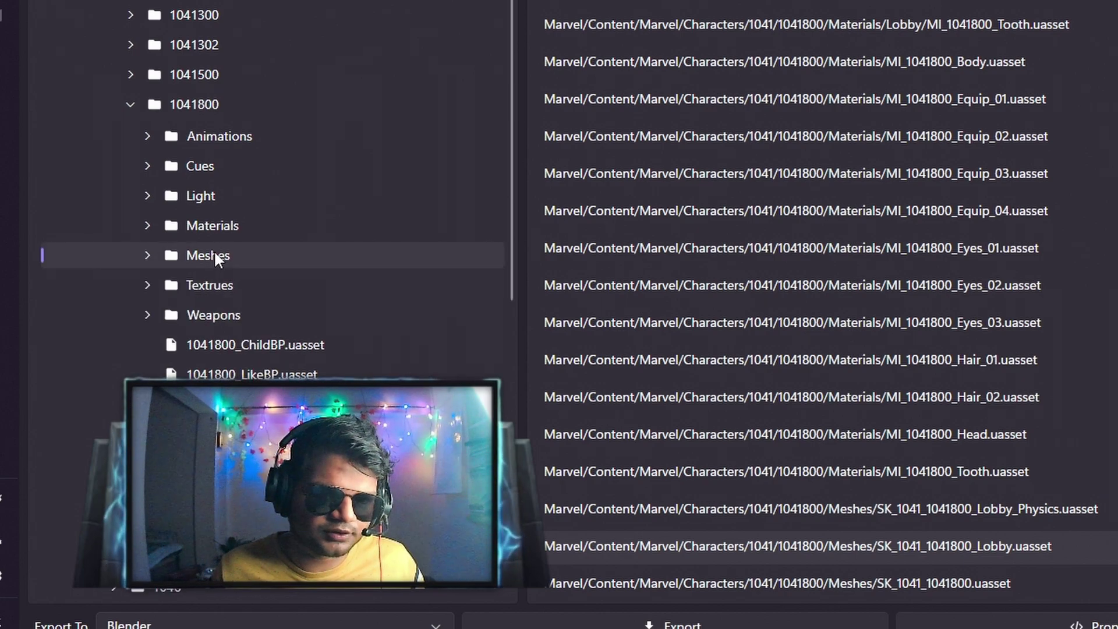
click(217, 257)
scroll(292, 280, down, 1)
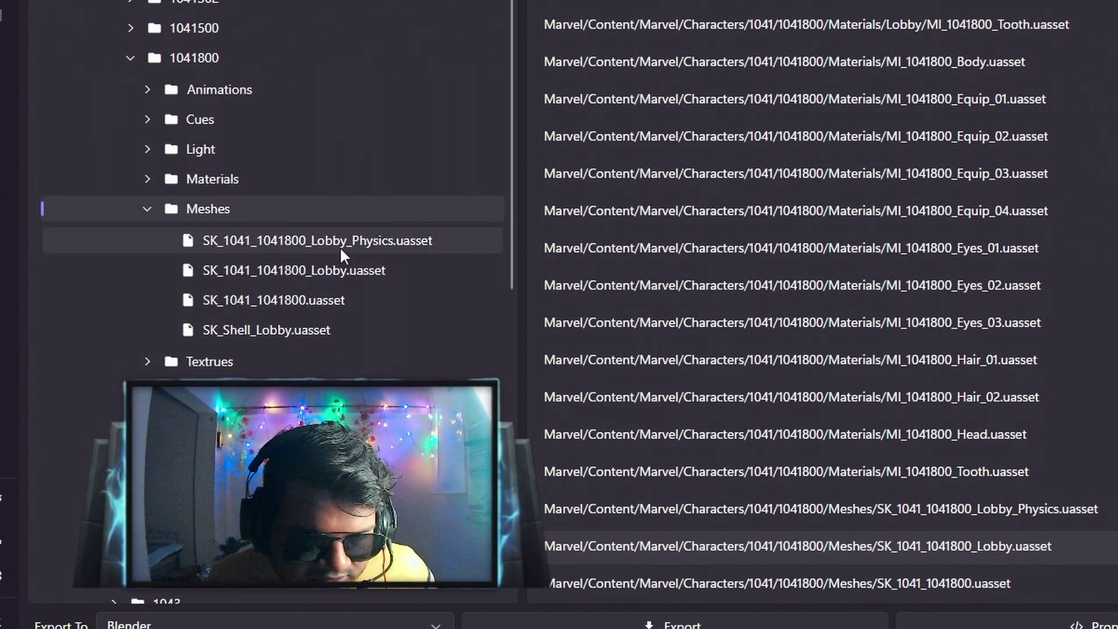
- Compare the mesh files and pick SK_1041_1041800_Lobby
click(268, 336)
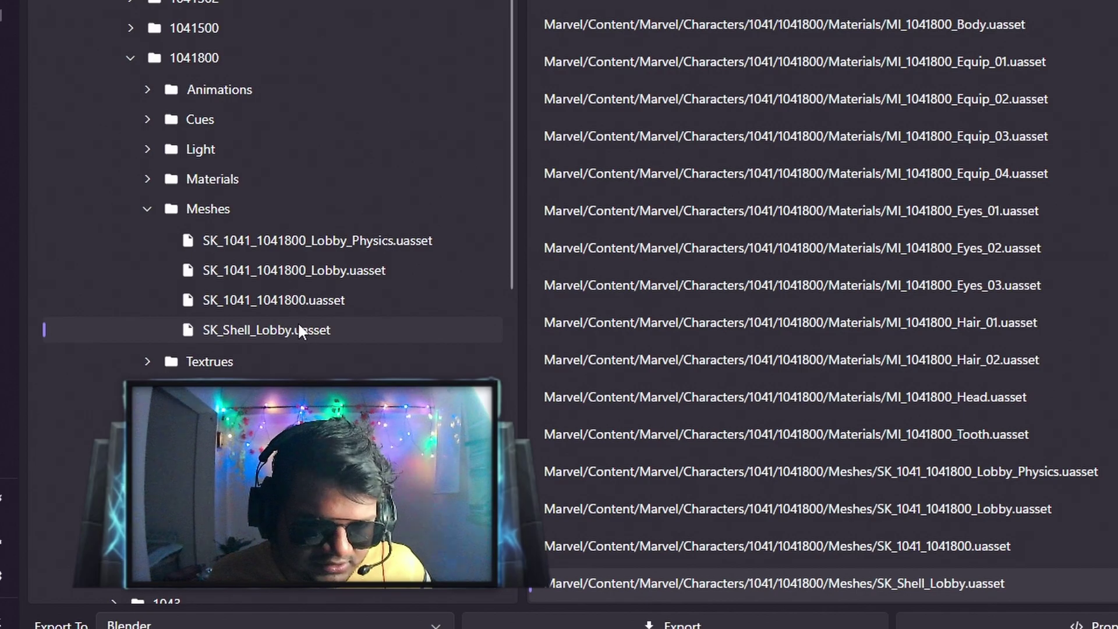
click(286, 270)
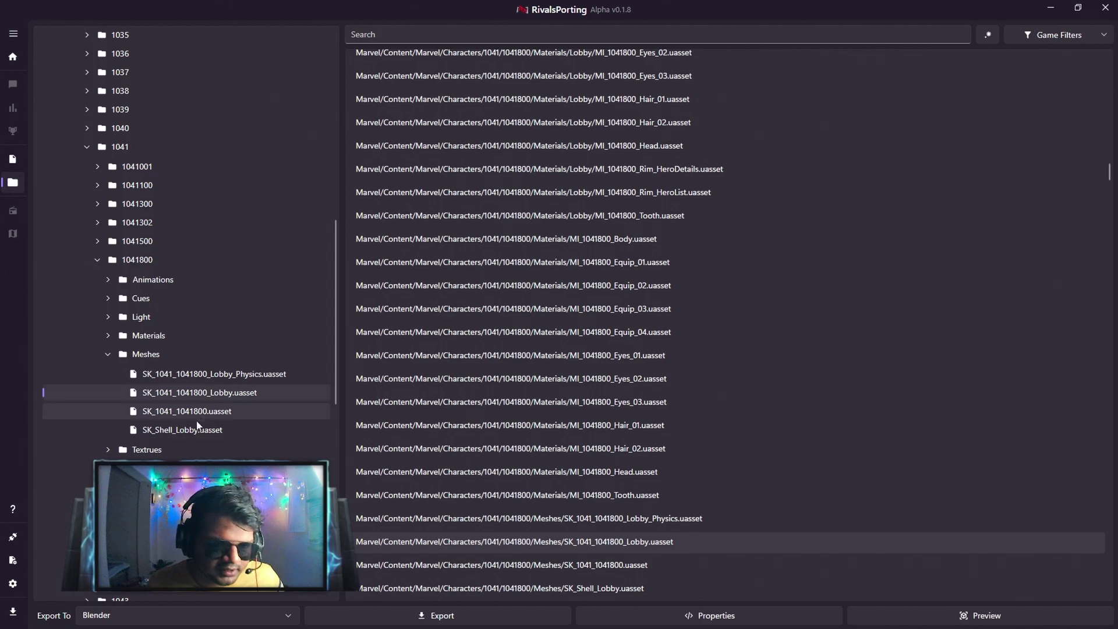
click(227, 412)
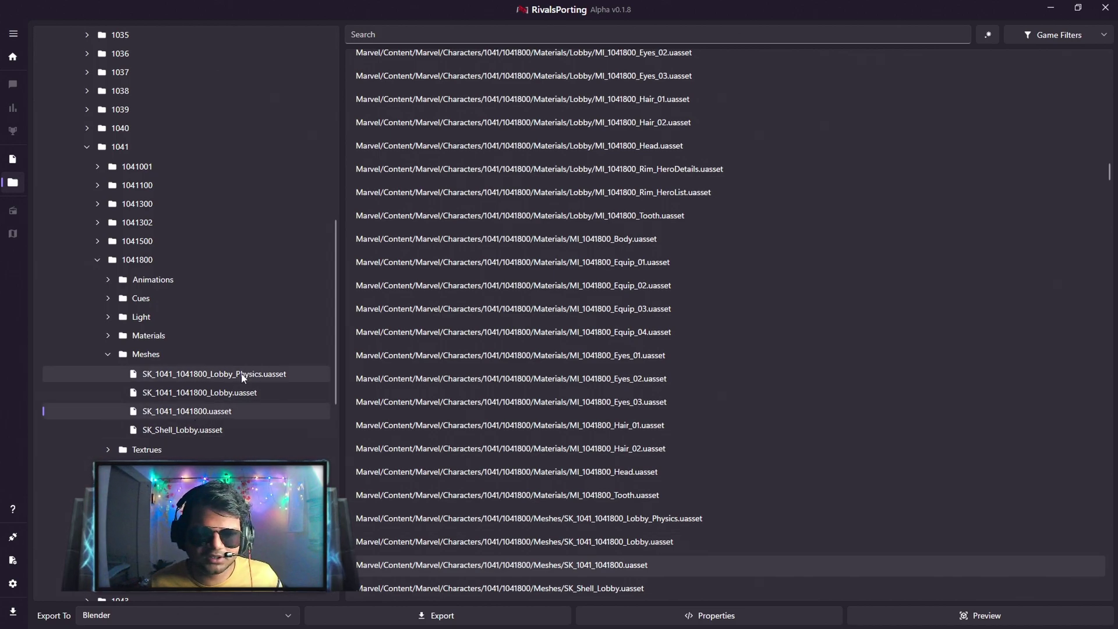
click(233, 393)
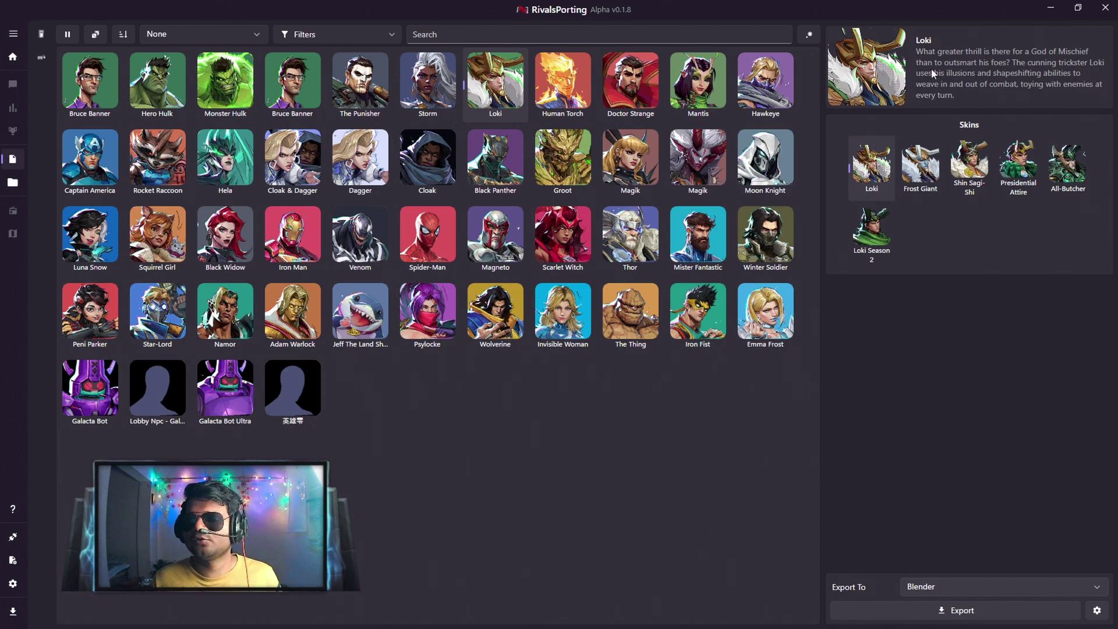
- Preview Loki's Shin Sagi-Shi skin, then select his All-Butcher skin
click(956, 175)
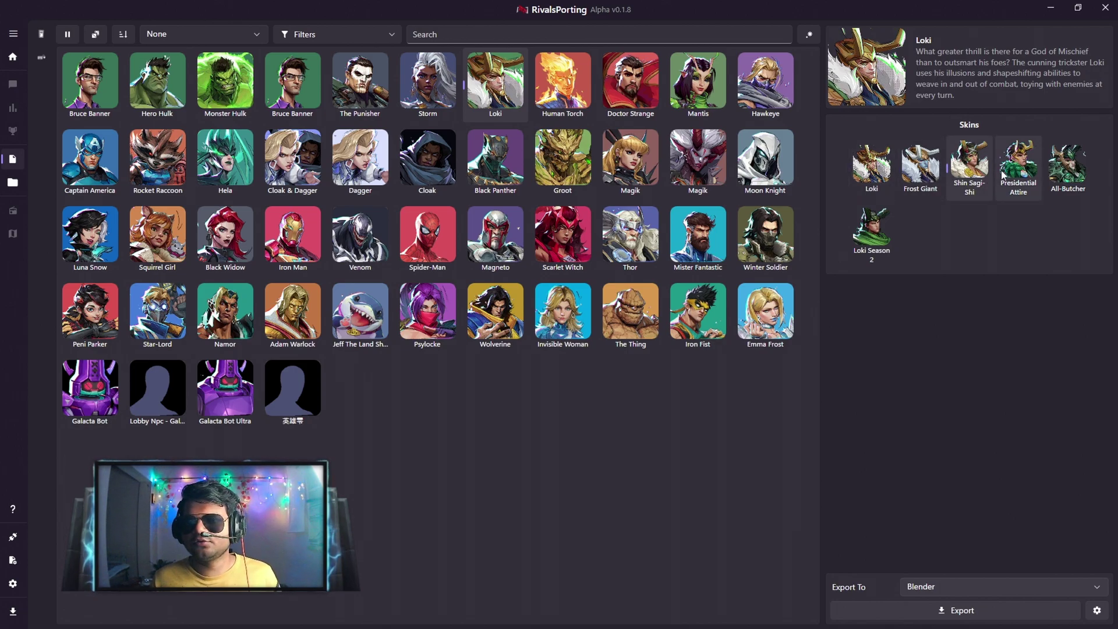
click(1066, 166)
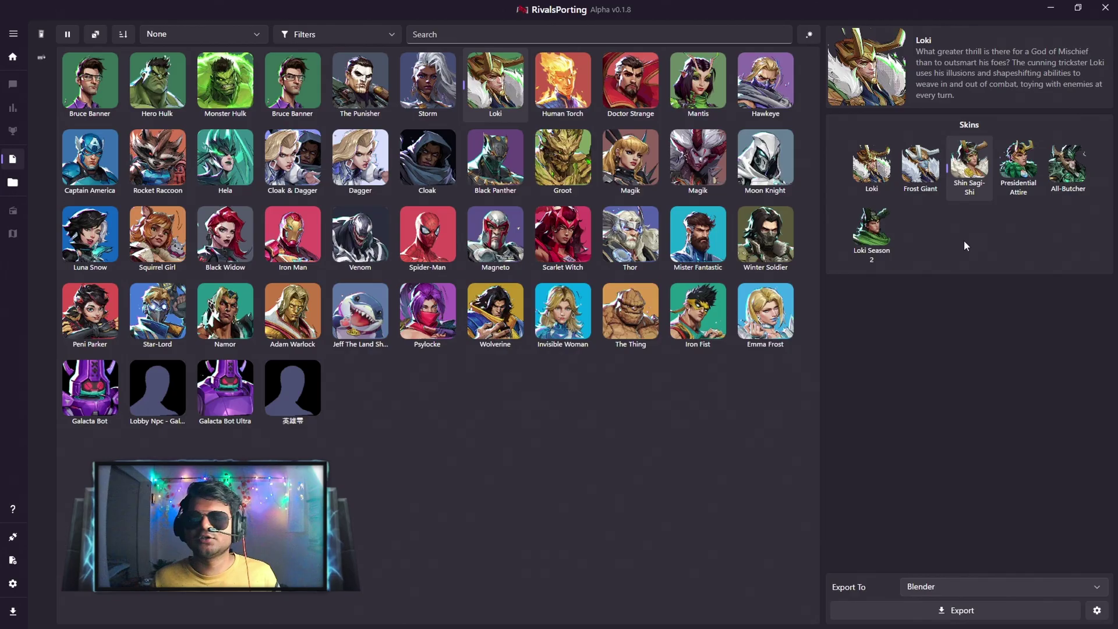
- Back in RivalsPorting, select one of Loki's skins
click(873, 233)
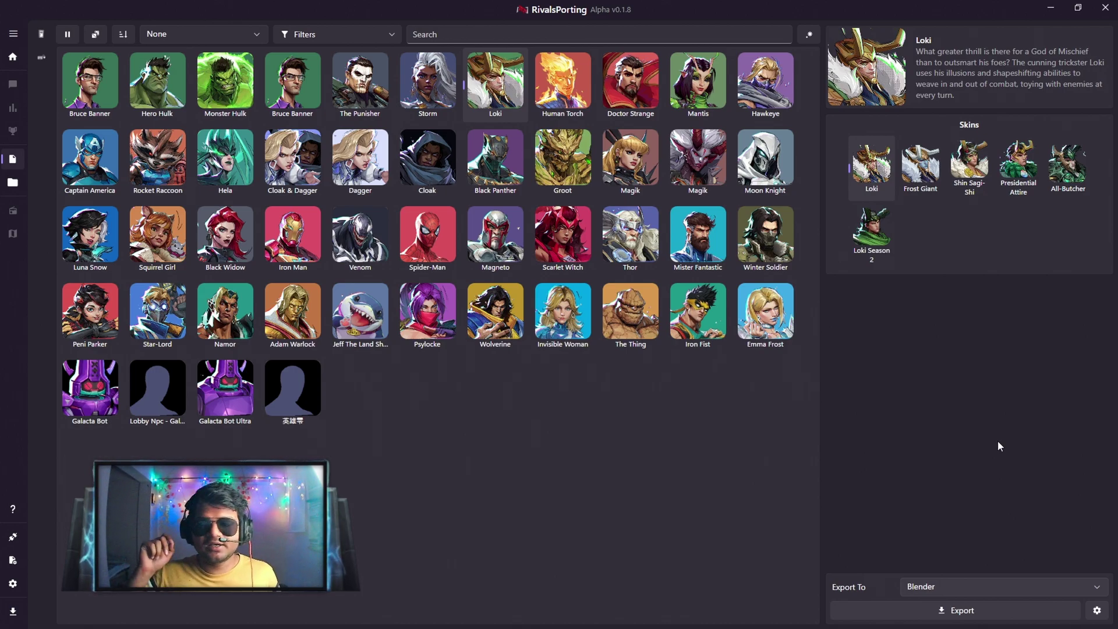
- Show Scarlet Witch's six skins, including White Witch and Emporium Matron
click(562, 239)
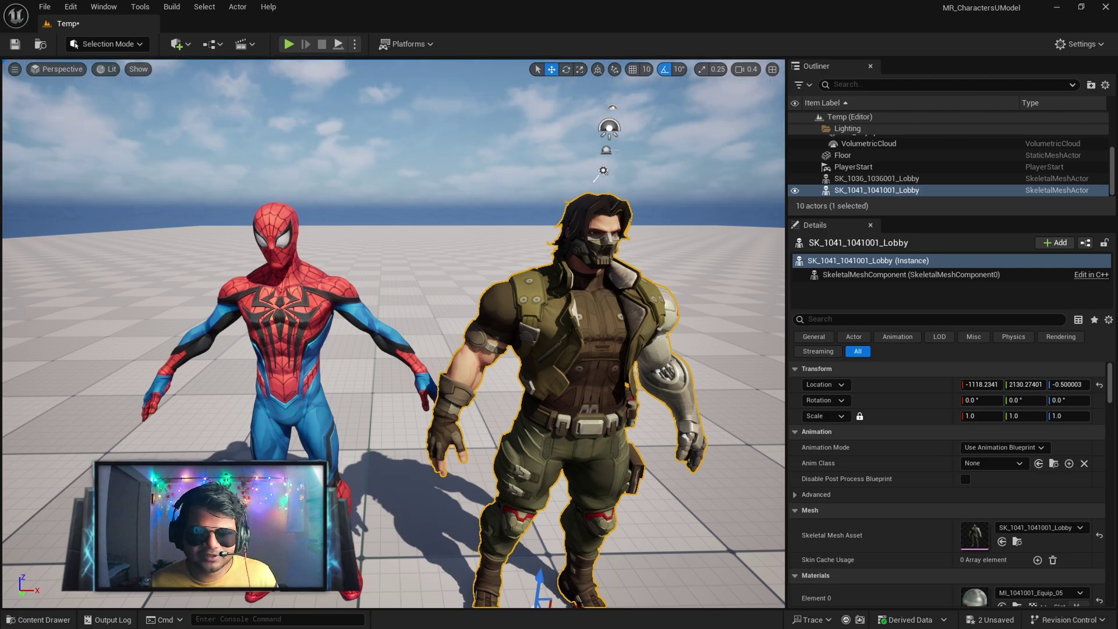
scroll(394, 332, up, 3)
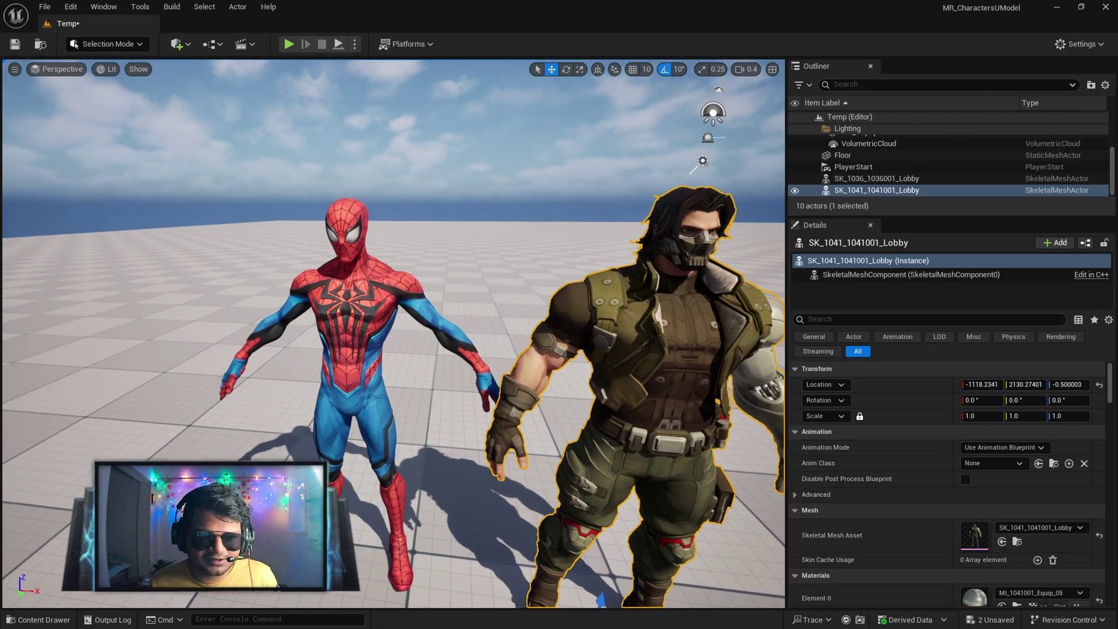
scroll(393, 332, up, 8)
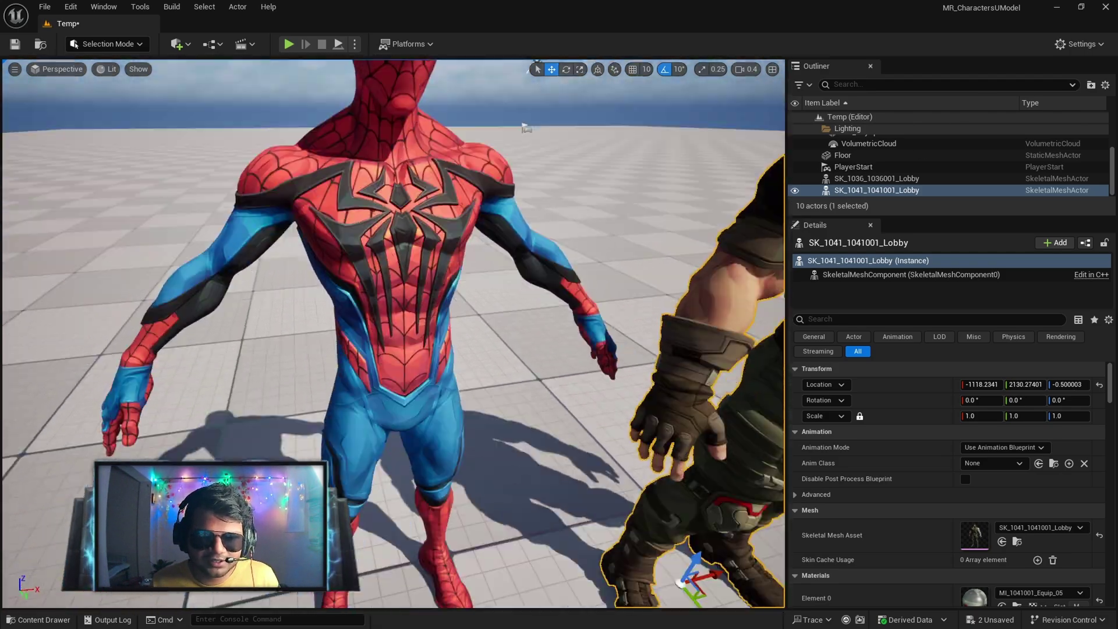
key(f)
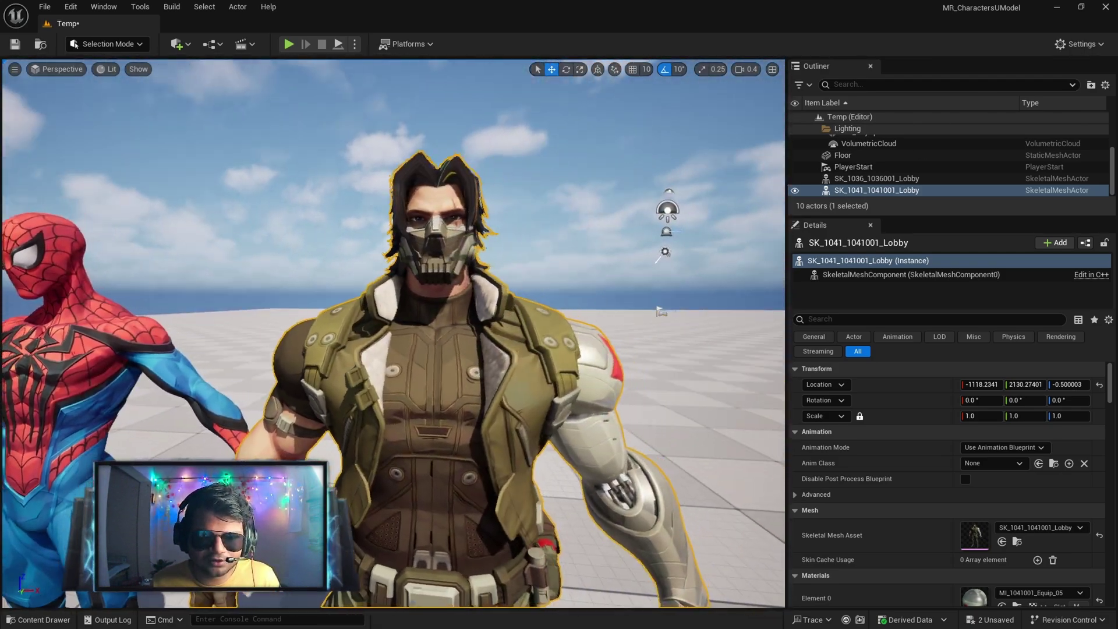
scroll(393, 332, down, 6)
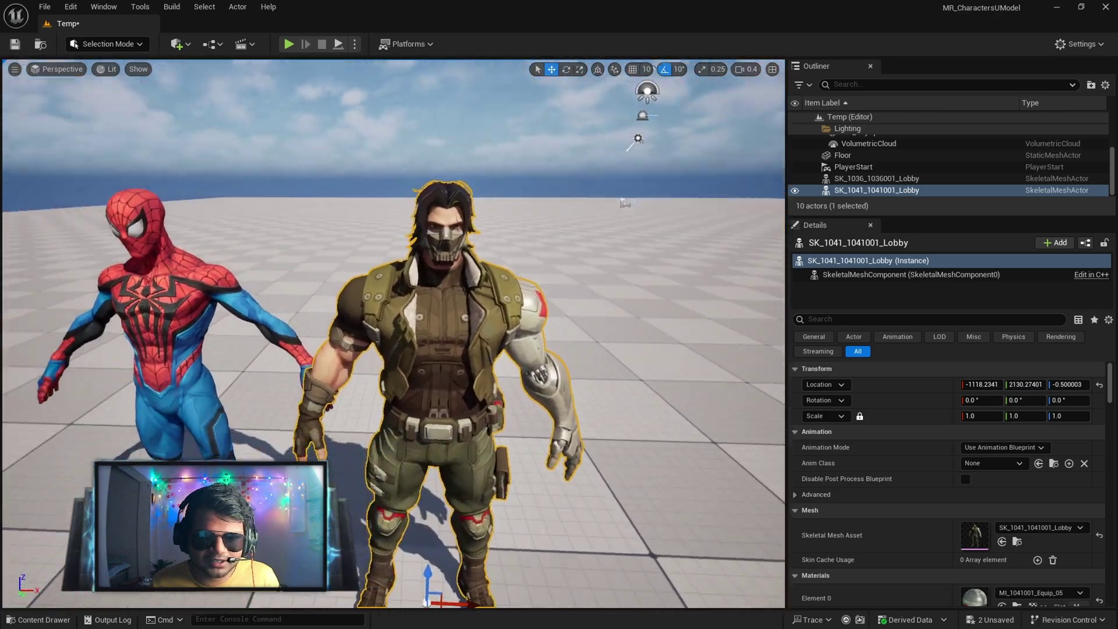
scroll(394, 332, up, 6)
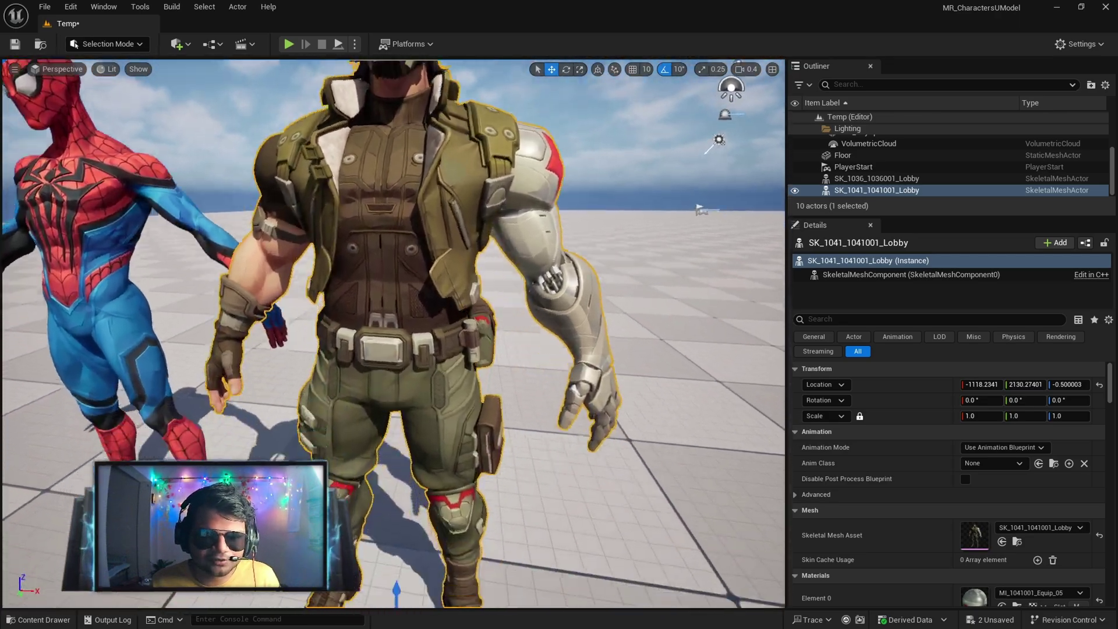
scroll(394, 332, down, 5)
drag(394, 332, 394, 279)
scroll(394, 332, up, 6)
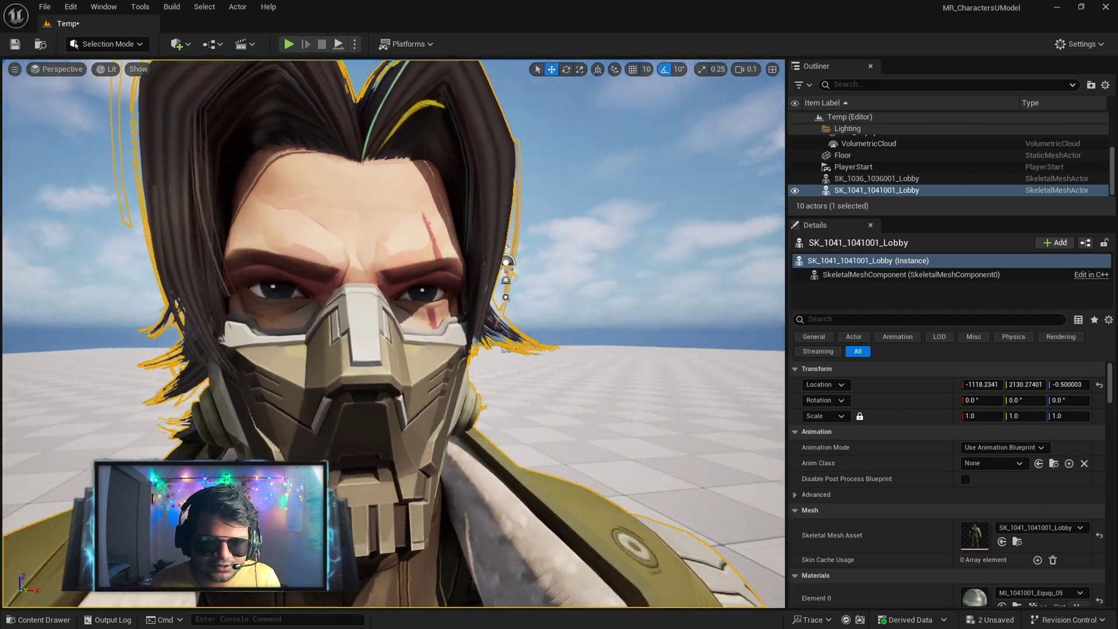
scroll(394, 332, down, 3)
drag(394, 280, 452, 279)
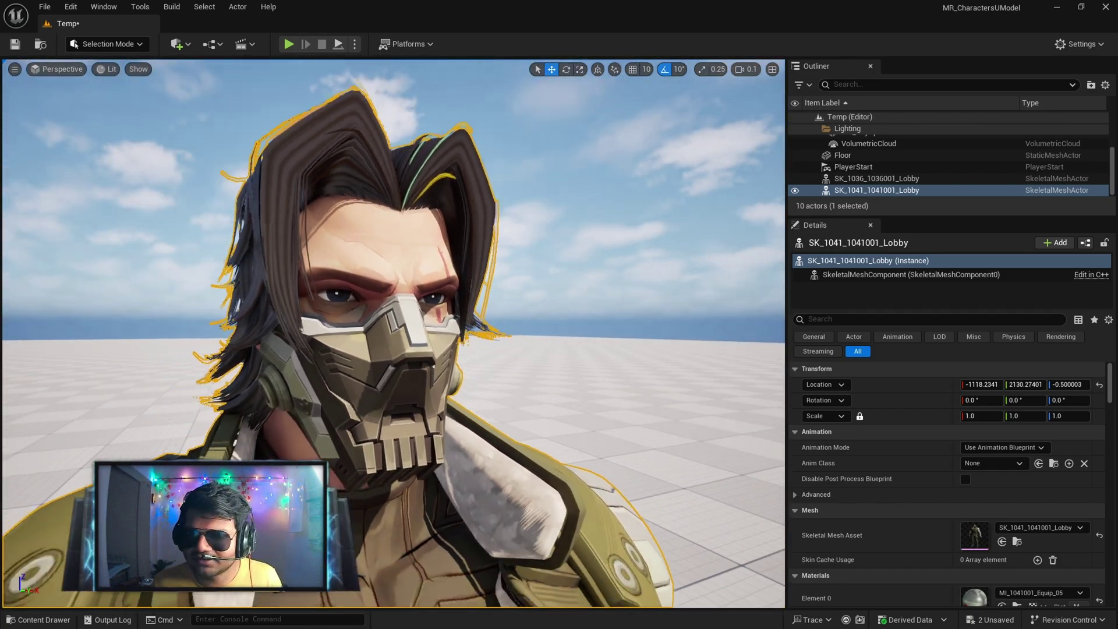
scroll(512, 309, down, 2)
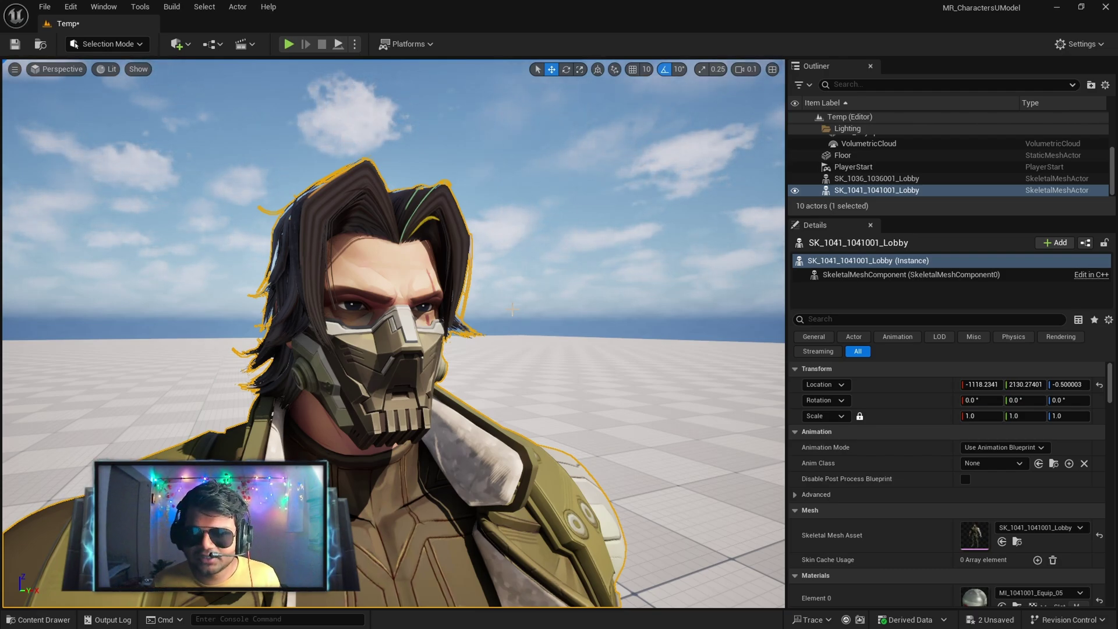
drag(555, 272, 524, 250)
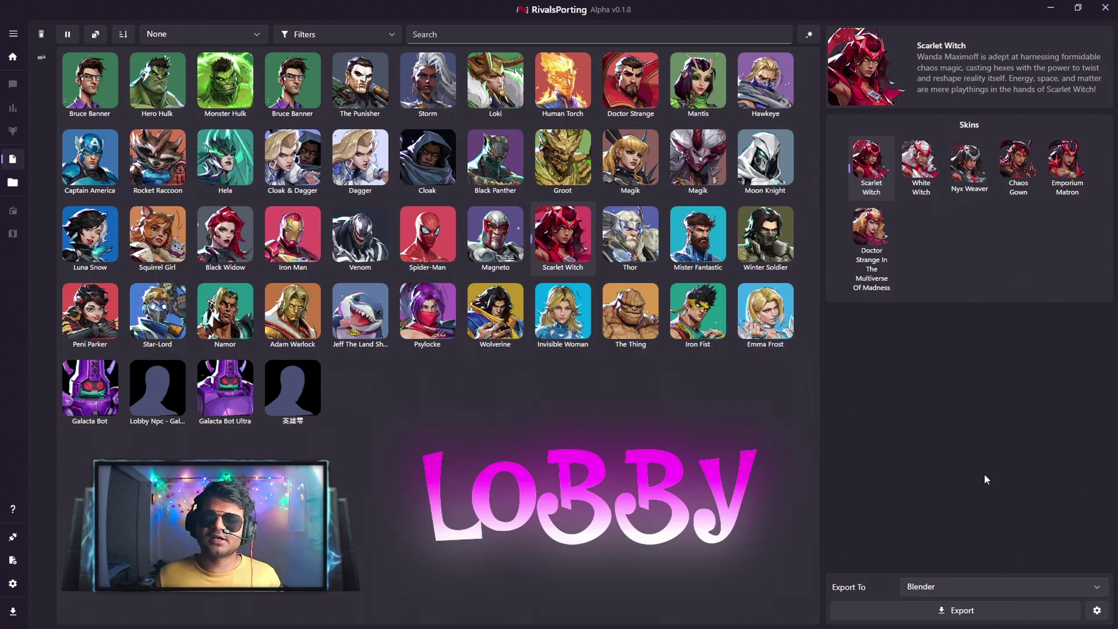
- Select Emma Frost to show her description and skins: Emma Frost, Blue Sapphire, Golden Diamond, X-Revolution
click(764, 300)
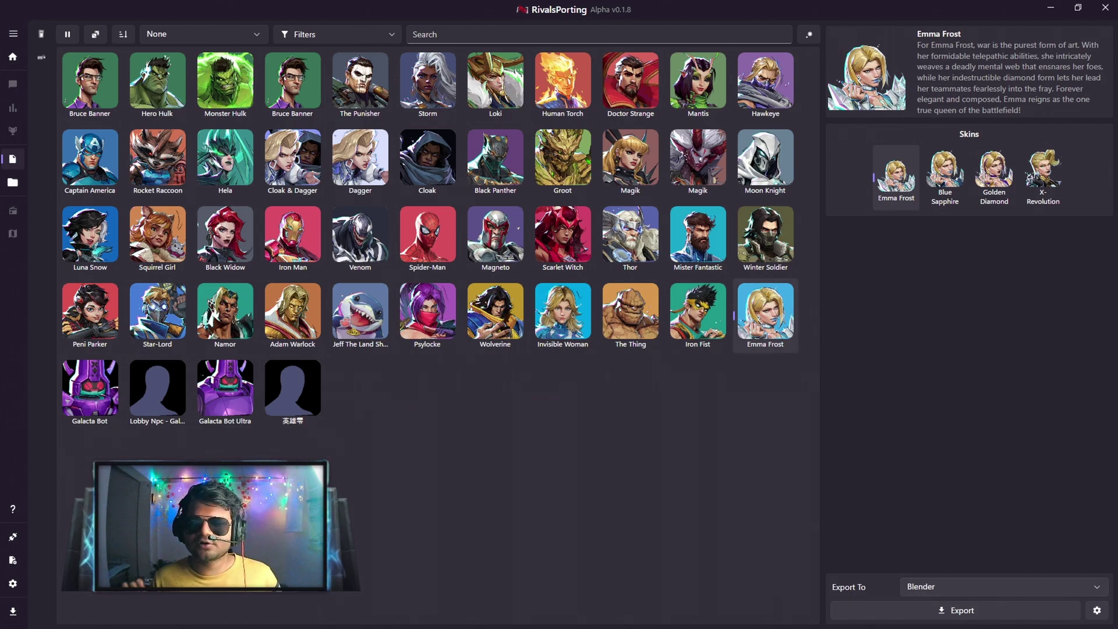
- Switch Import Game Models on under Mesh export settings, then go back to the hero library
click(17, 557)
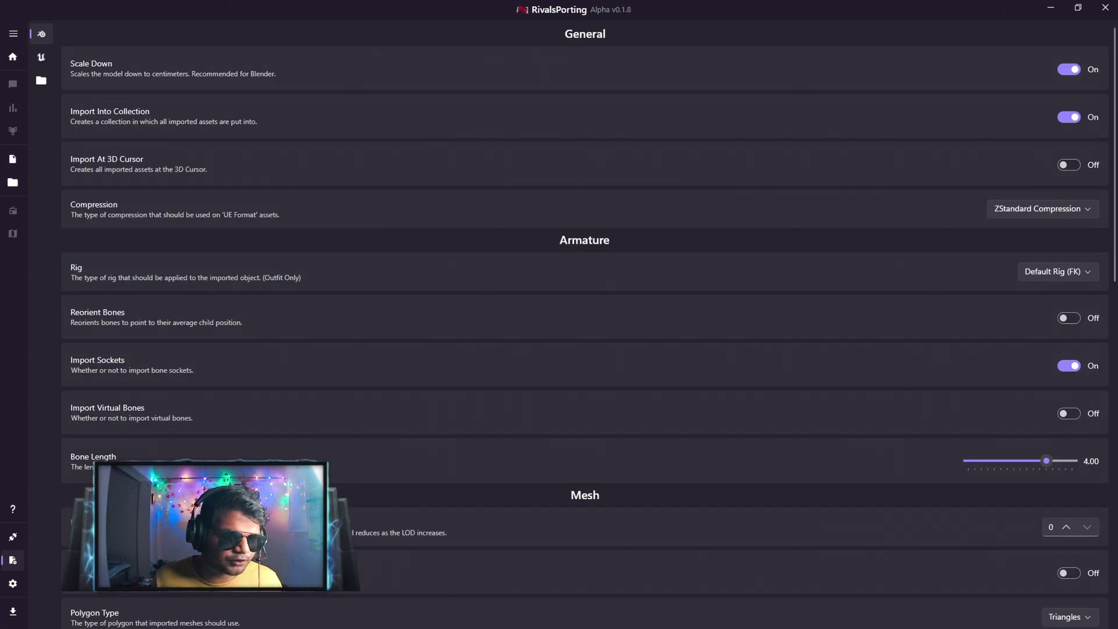
scroll(386, 320, down, 1)
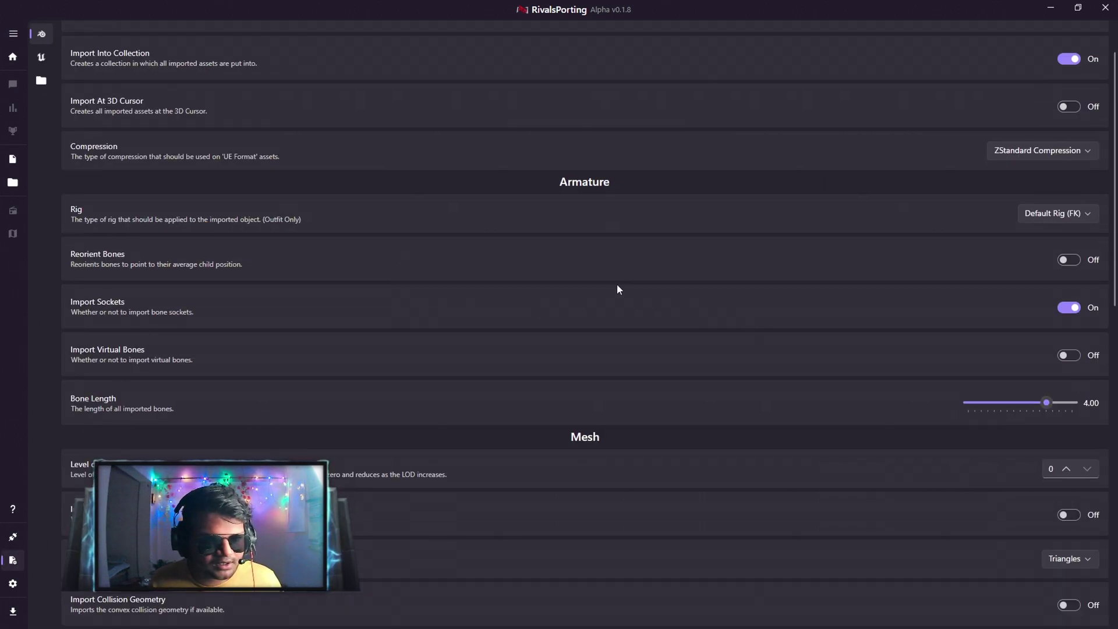
scroll(306, 332, down, 3)
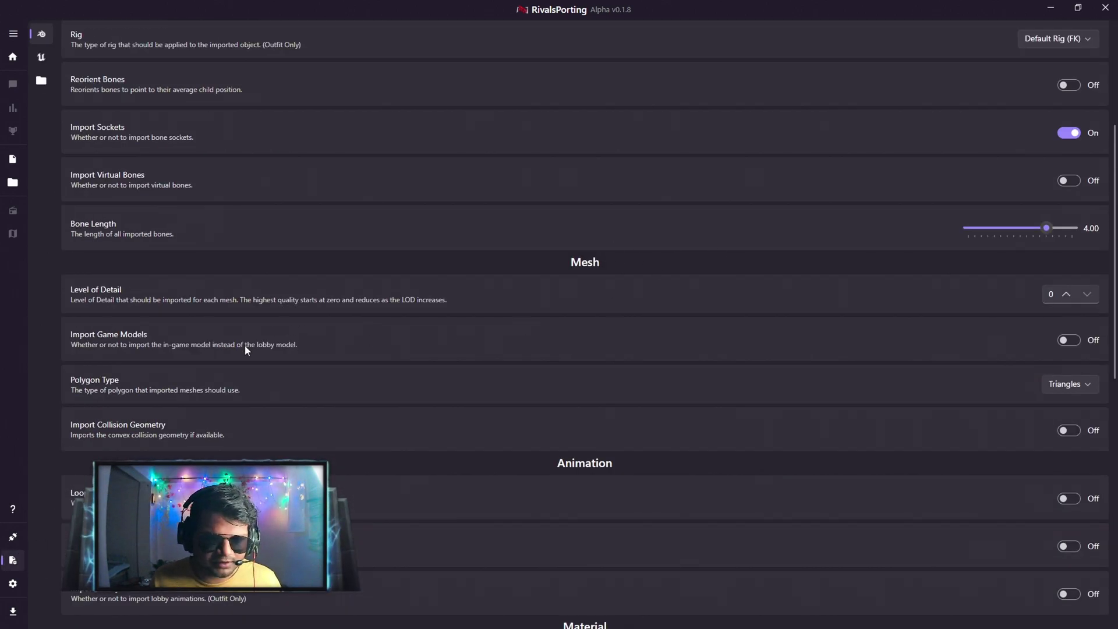
click(1075, 342)
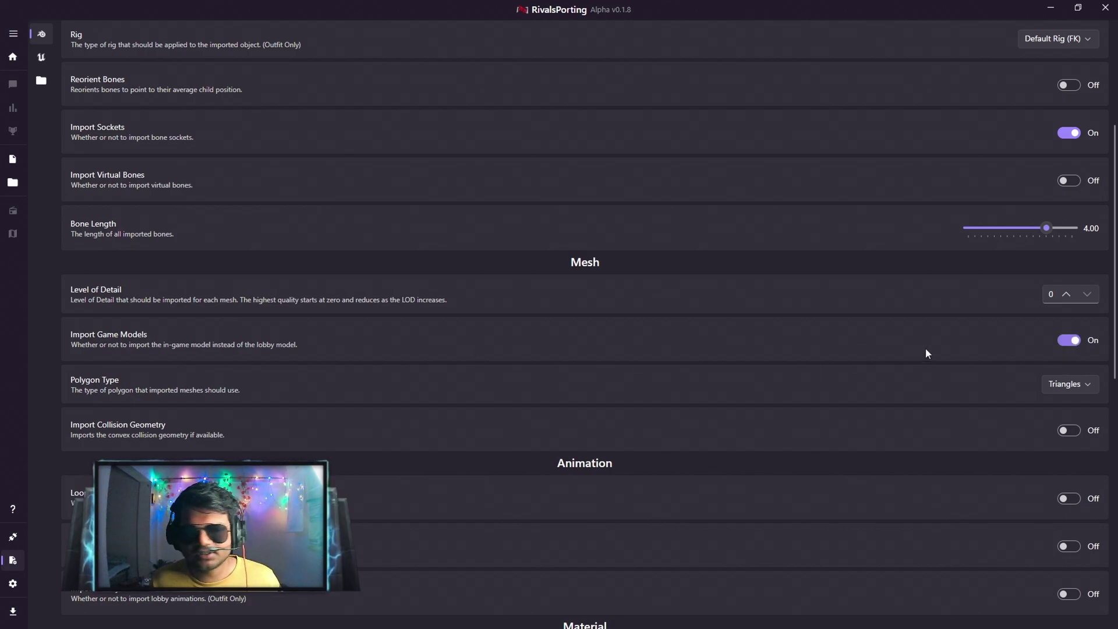
click(19, 160)
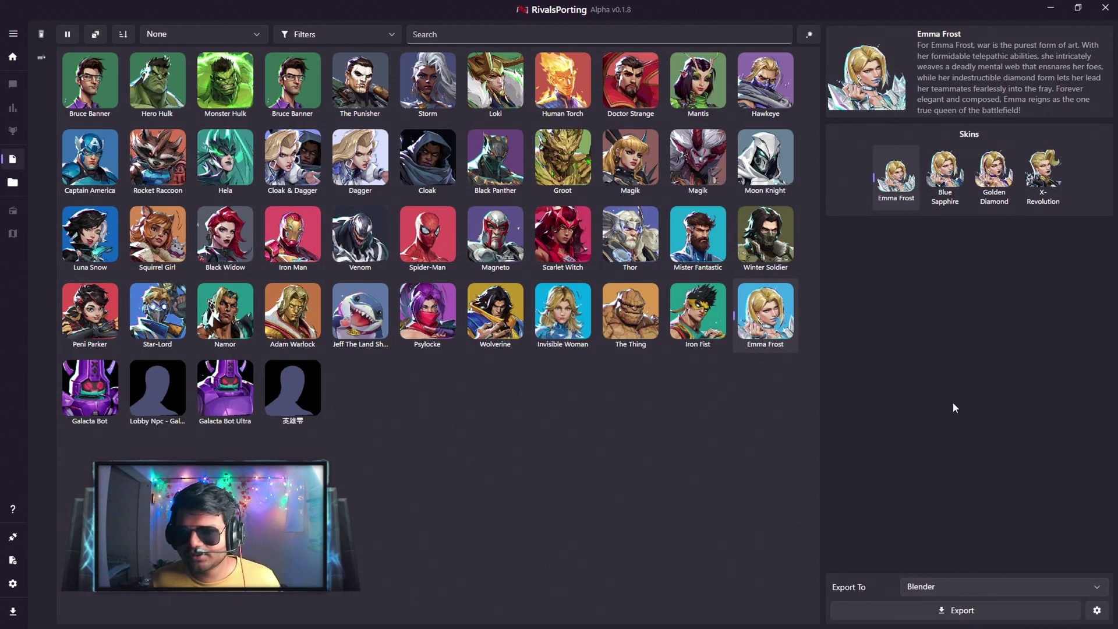